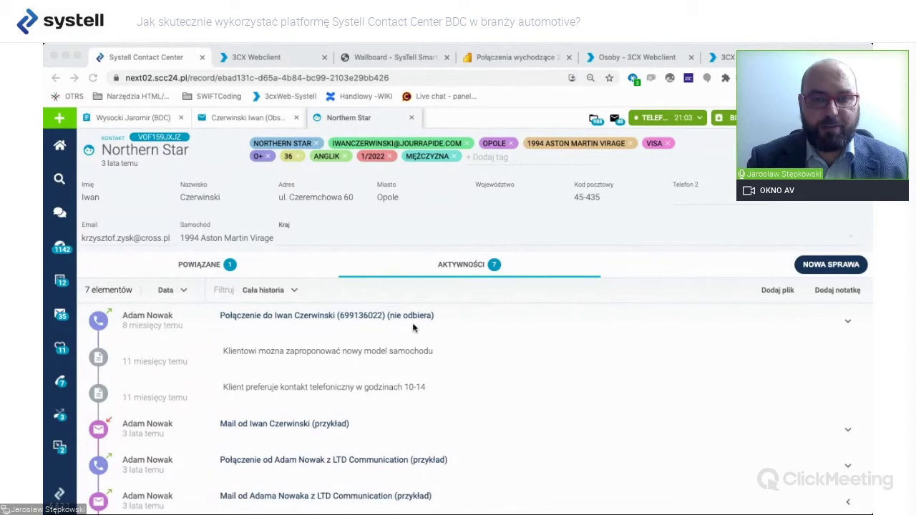
Look over the Northern Star contact record and its open Obsługa zgłoszeń case, then return to the contact.
scroll(456, 365, down, 4)
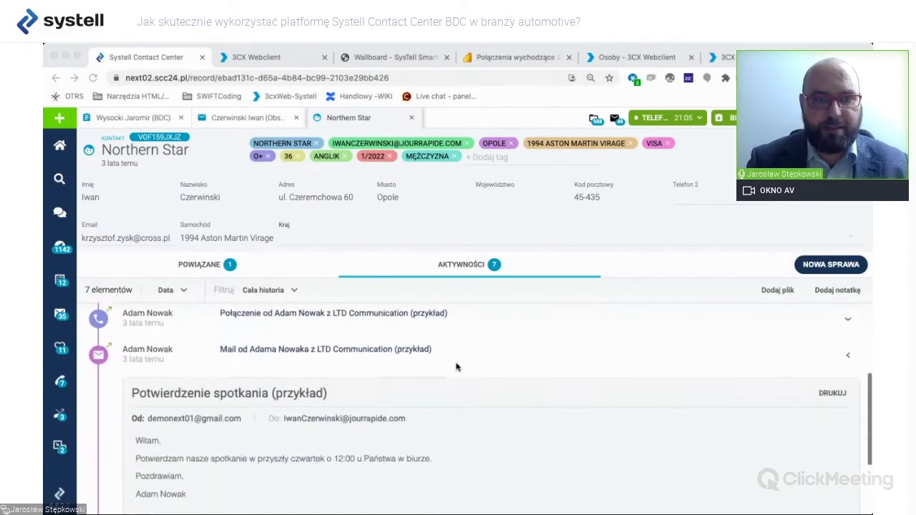
scroll(456, 367, down, 1)
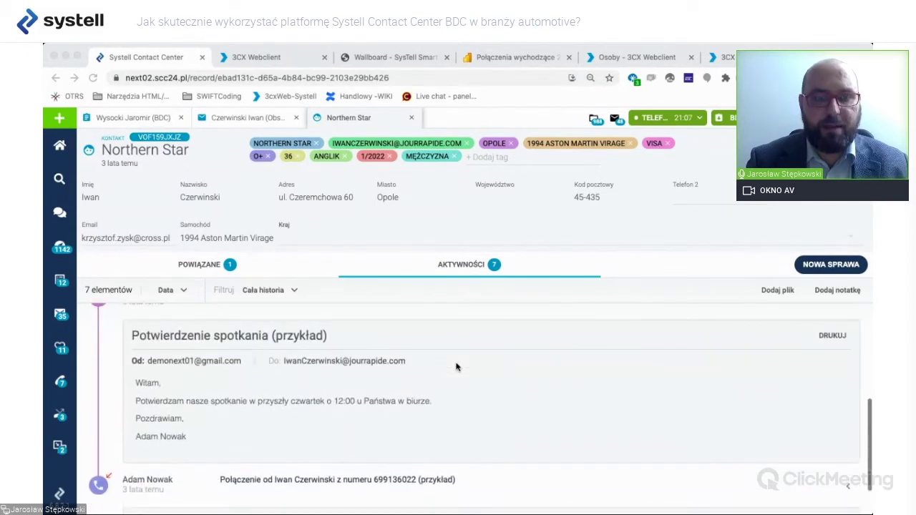
scroll(456, 367, up, 1)
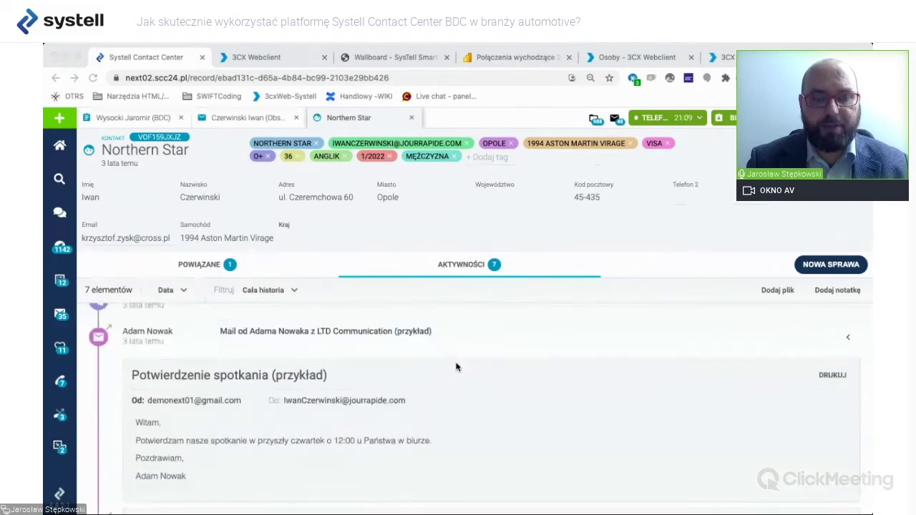
scroll(456, 367, down, 2)
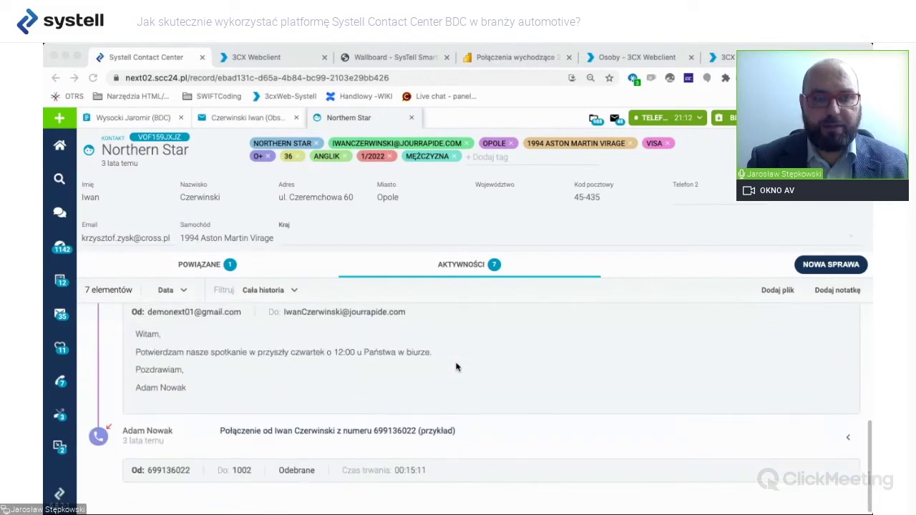
scroll(401, 436, up, 2)
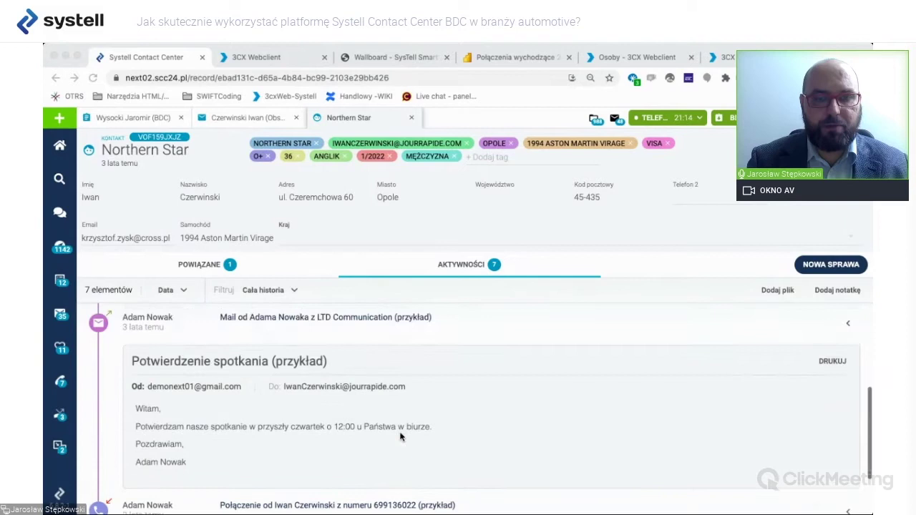
scroll(401, 437, up, 2)
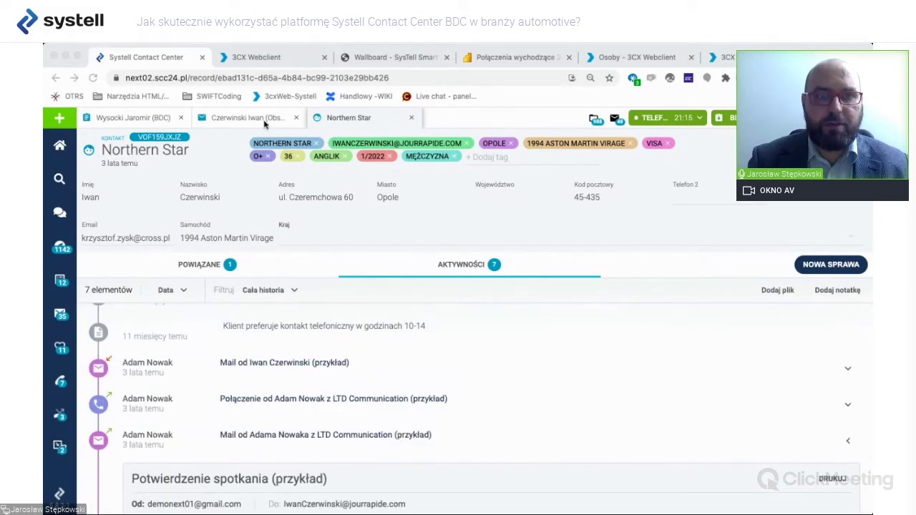
click(264, 120)
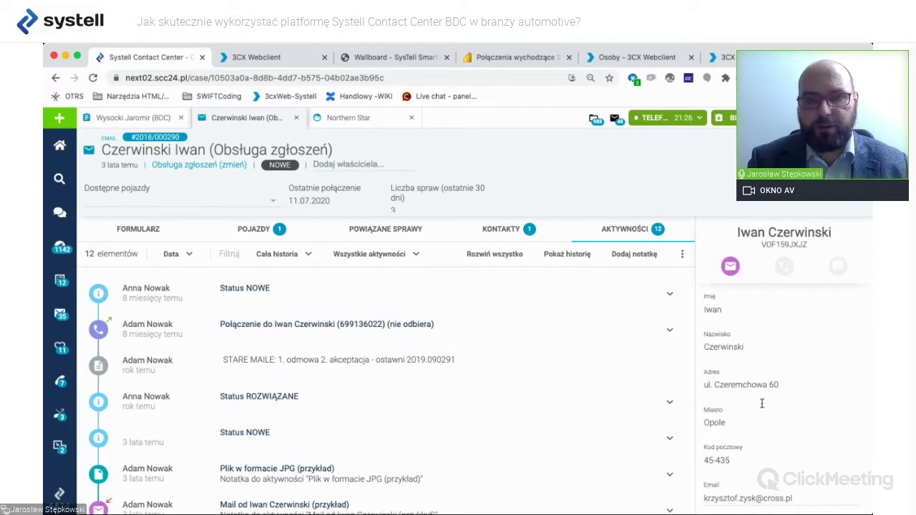
click(373, 118)
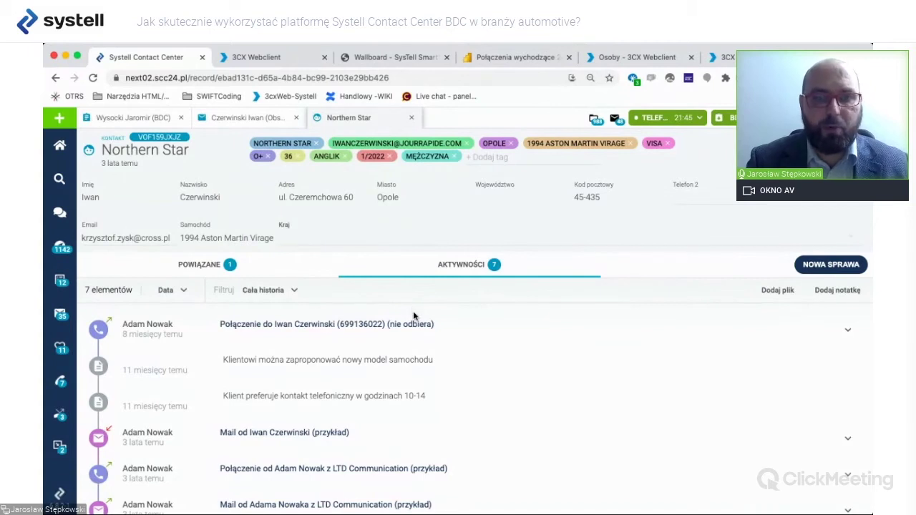
List the Northern Star contact's related cases under POWIĄZANE.
scroll(436, 367, down, 1)
scroll(435, 368, up, 1)
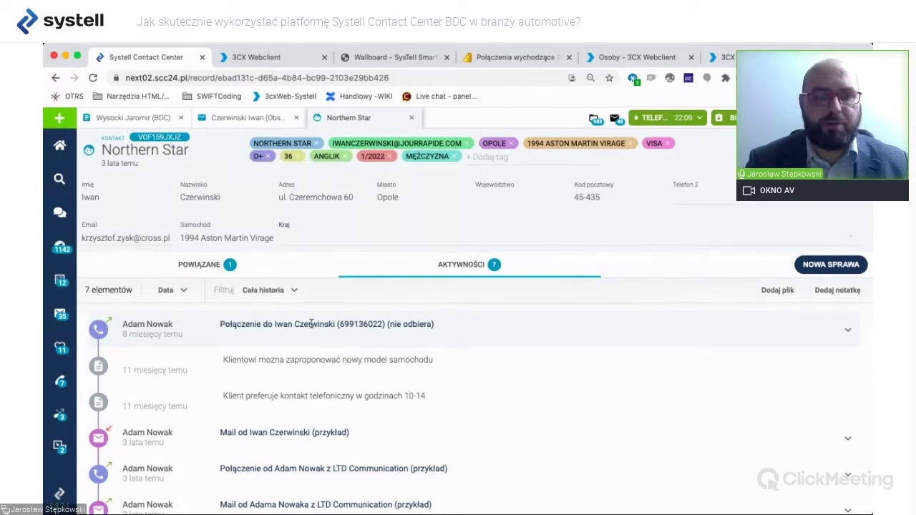
click(205, 264)
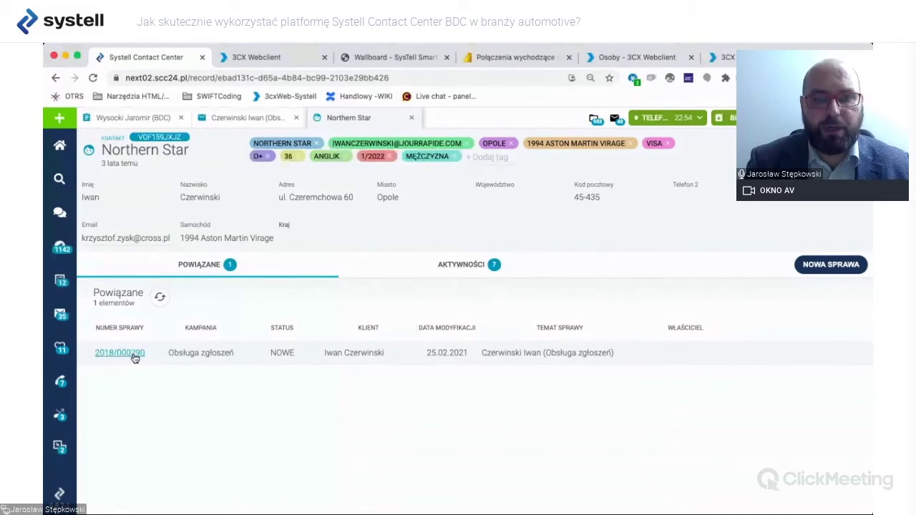
Open the related Obsługa zgłoszeń case and review its form: status NOWE, category Reklamacja.
click(134, 353)
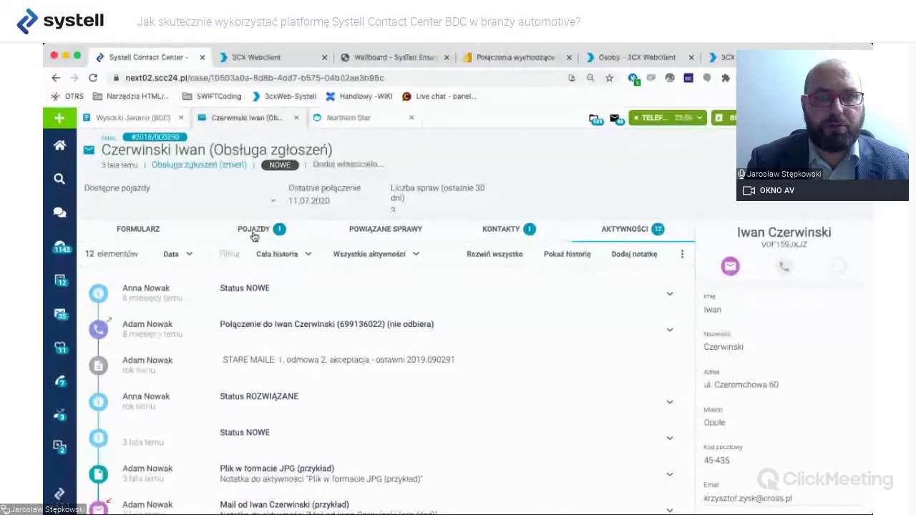
scroll(470, 368, down, 3)
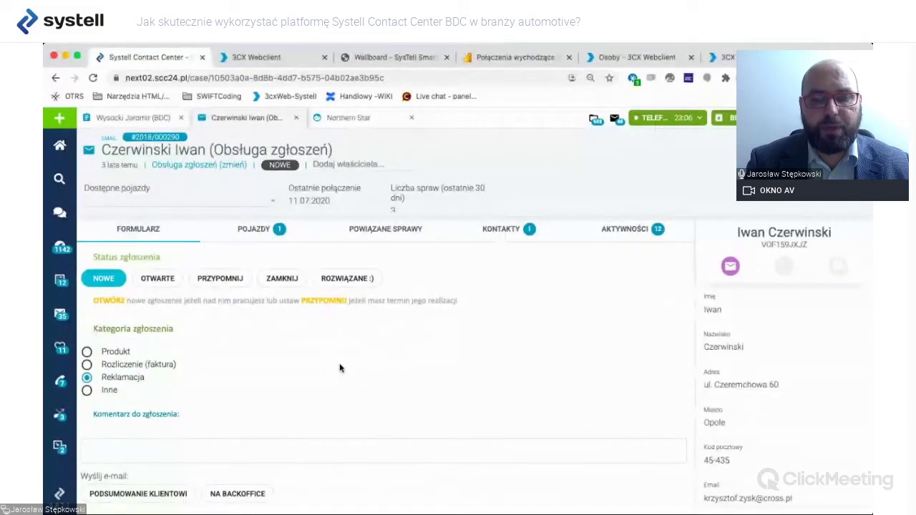
scroll(340, 368, down, 1)
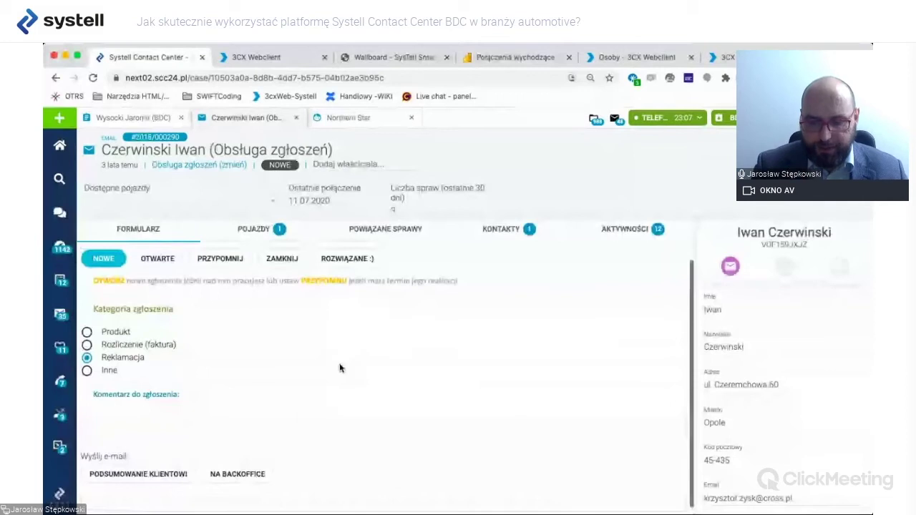
scroll(339, 368, up, 1)
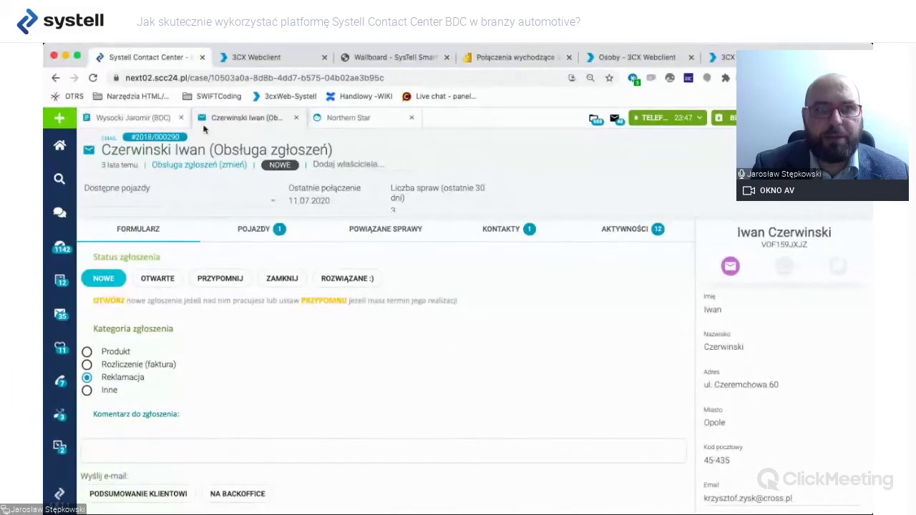
click(143, 118)
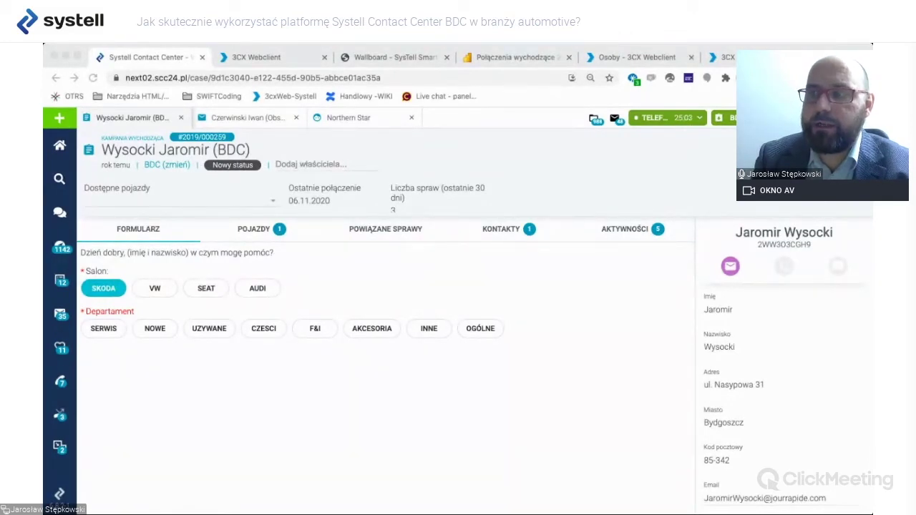
Open the BDC customer's contact record and remove the ANGLIK, MASTERCARD and 2010 CITROEN C8 tags.
click(776, 237)
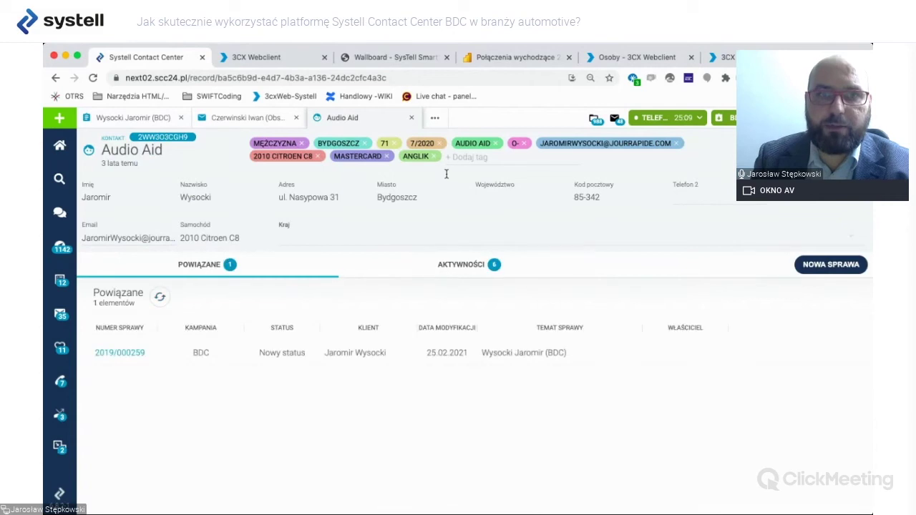
click(435, 158)
click(386, 156)
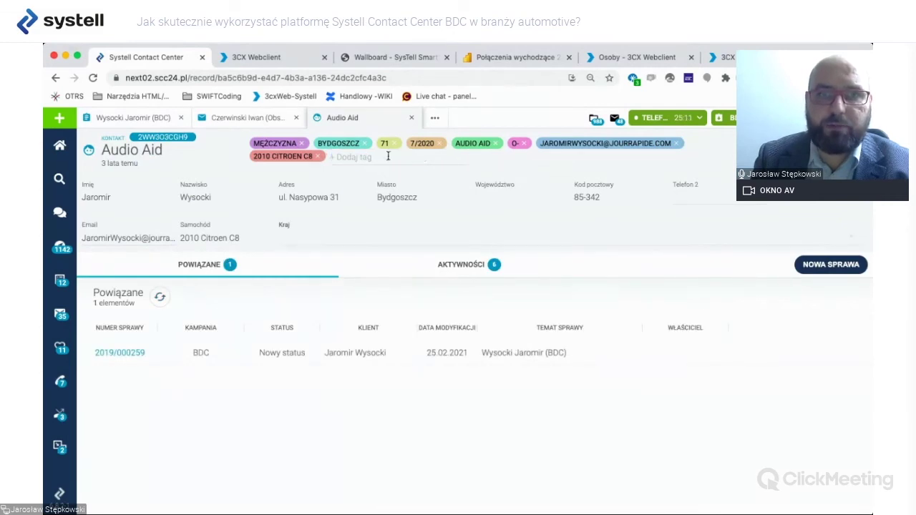
click(317, 156)
click(302, 143)
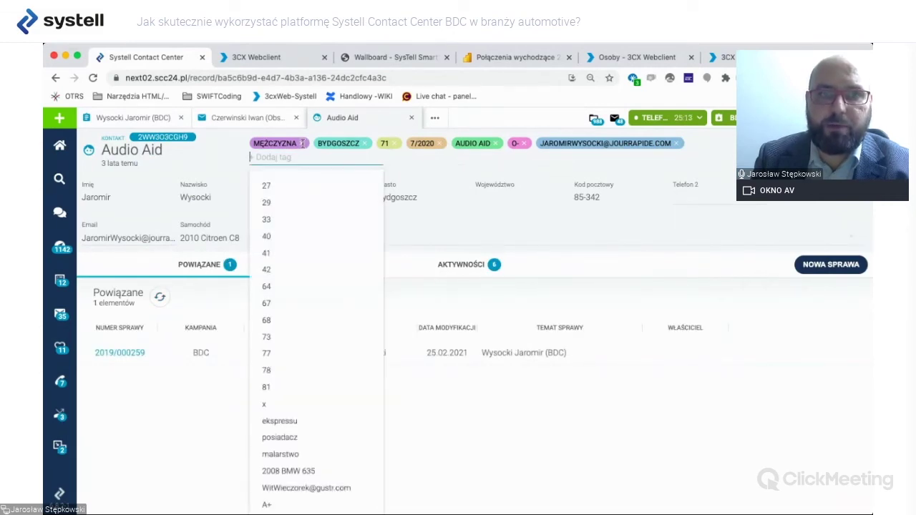
click(392, 162)
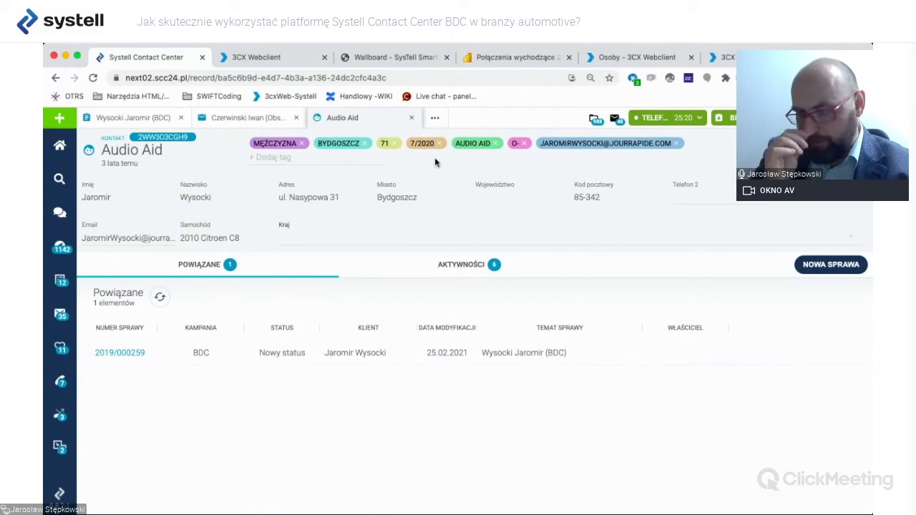
Remove the 0-, e-mail address, AUDIO AID, 7/2020 and 71 tags without adding any new tag.
click(525, 147)
click(650, 147)
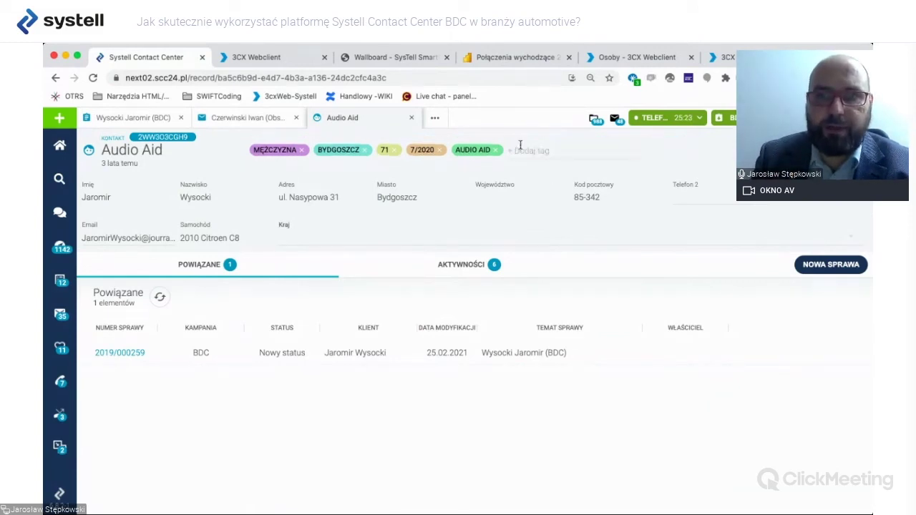
click(496, 150)
click(438, 152)
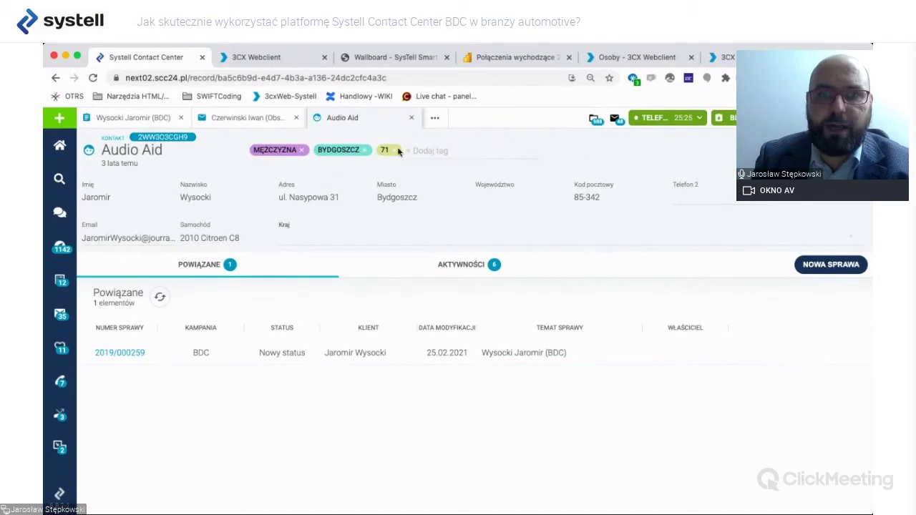
click(399, 151)
click(390, 150)
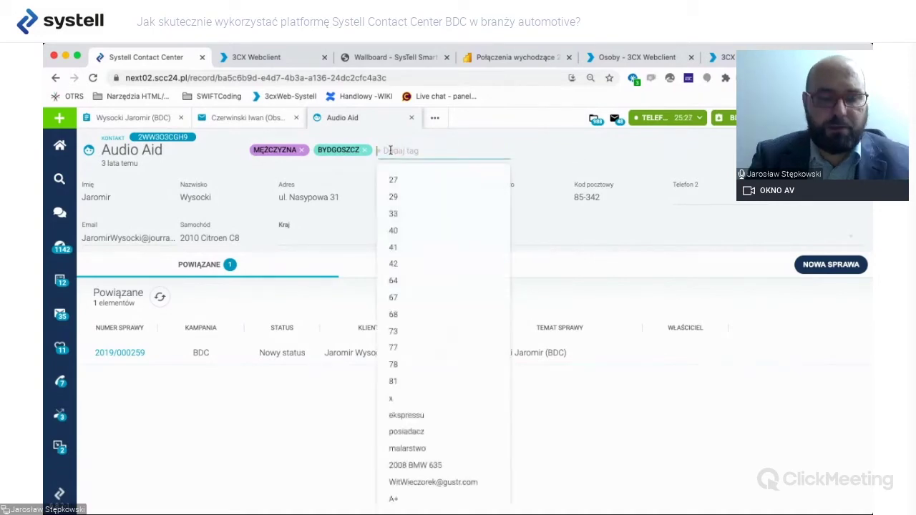
text(aud)
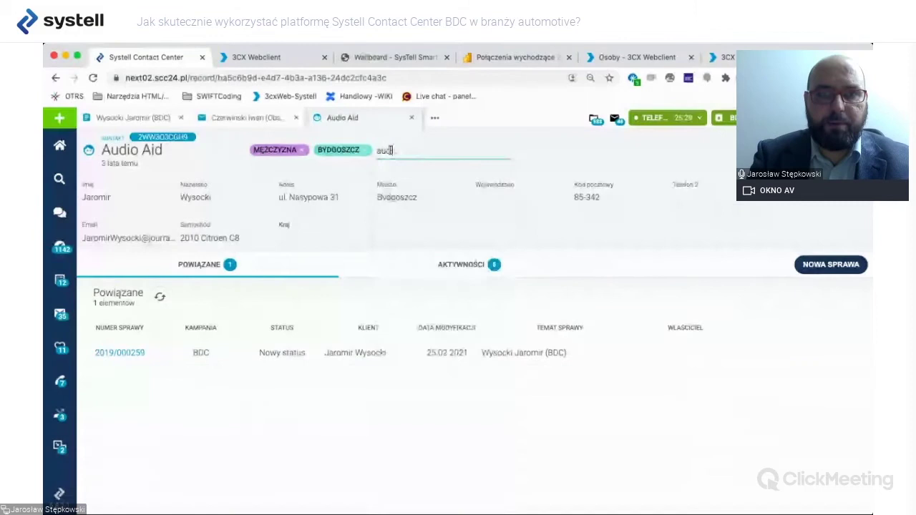
key(BackSpace)
key(BackSpace)
key(BackSpace)
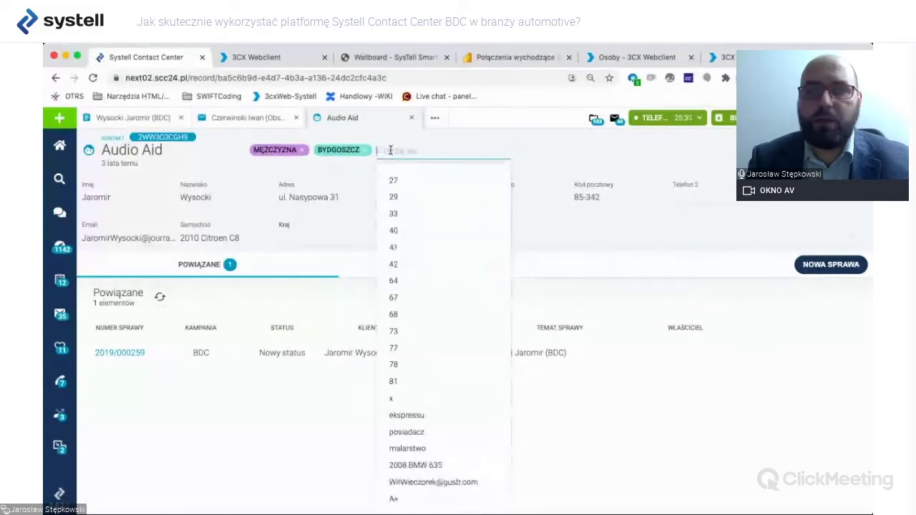
click(332, 172)
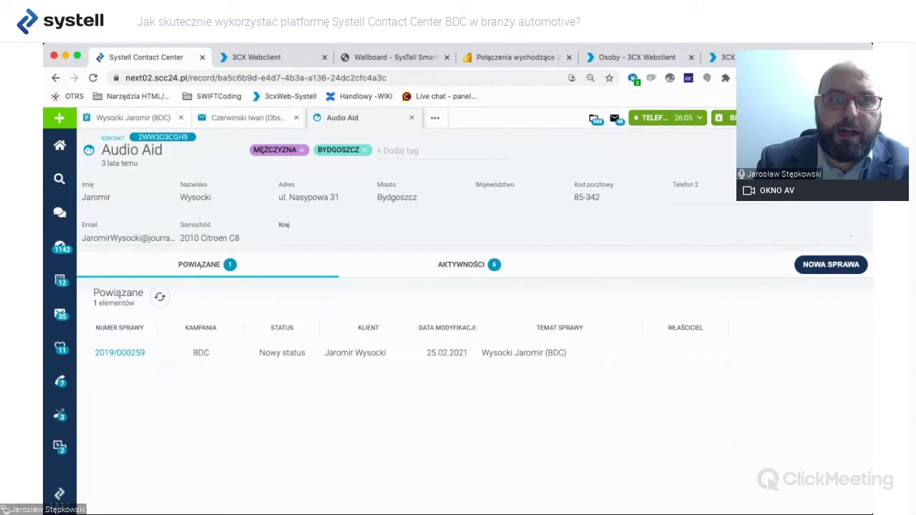
Return to BDC case #2019/000259's form showing Salon SKODA, last call 06.11.2020 and 5 activities.
click(151, 120)
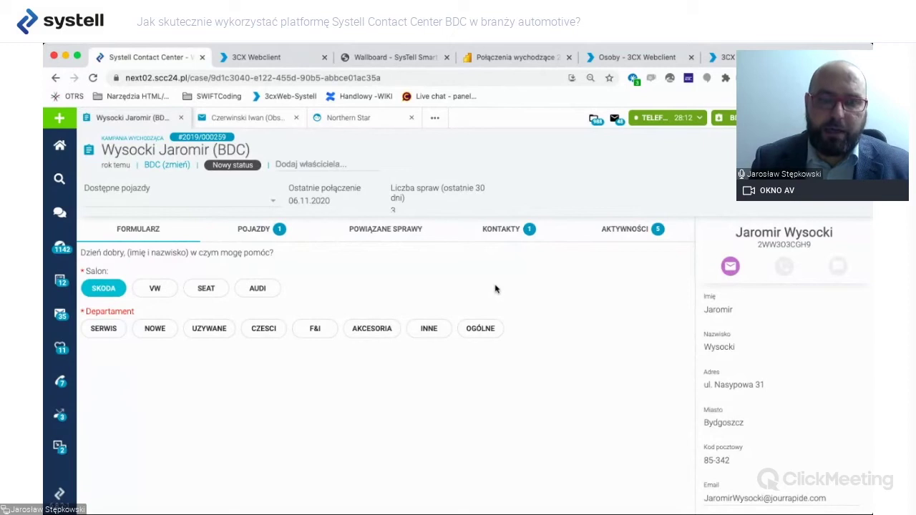
scroll(730, 376, down, 2)
scroll(729, 376, up, 2)
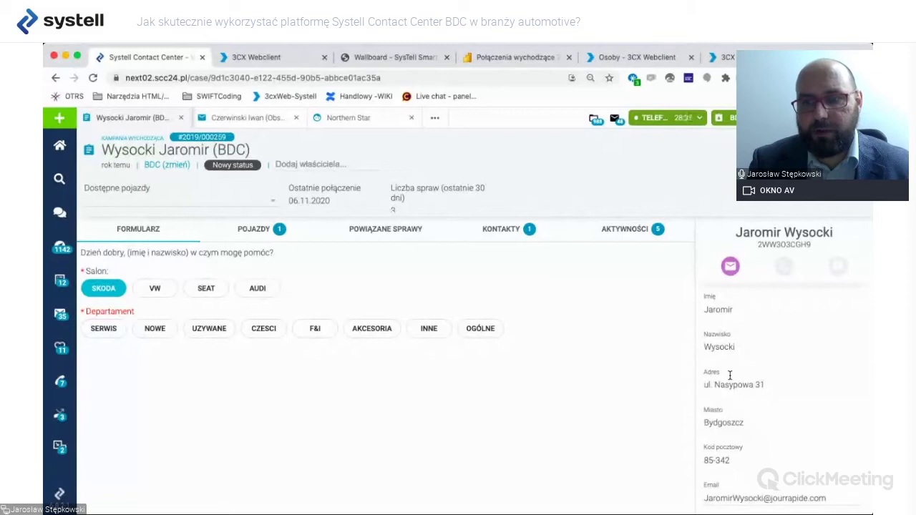
scroll(754, 464, down, 1)
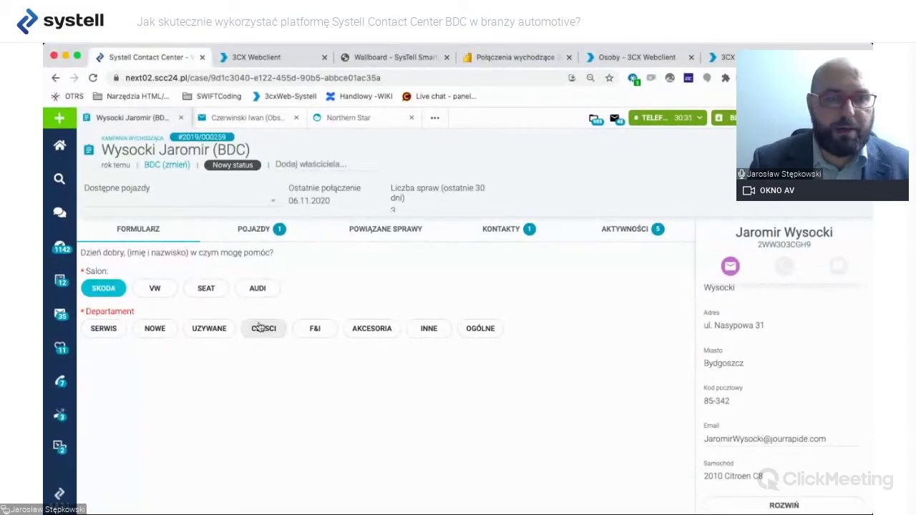
Set Salon to VW and, after trying service, used-car and parts, settle Departament on NOWE.
click(161, 291)
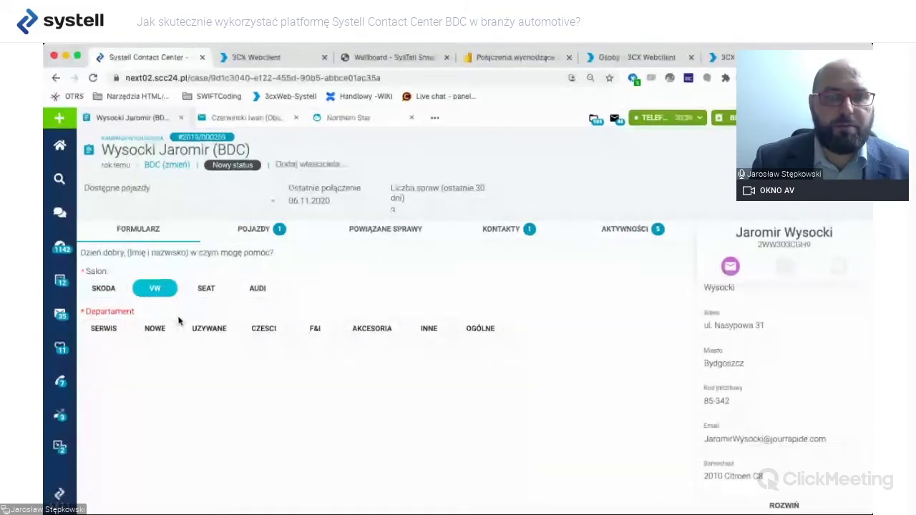
click(95, 333)
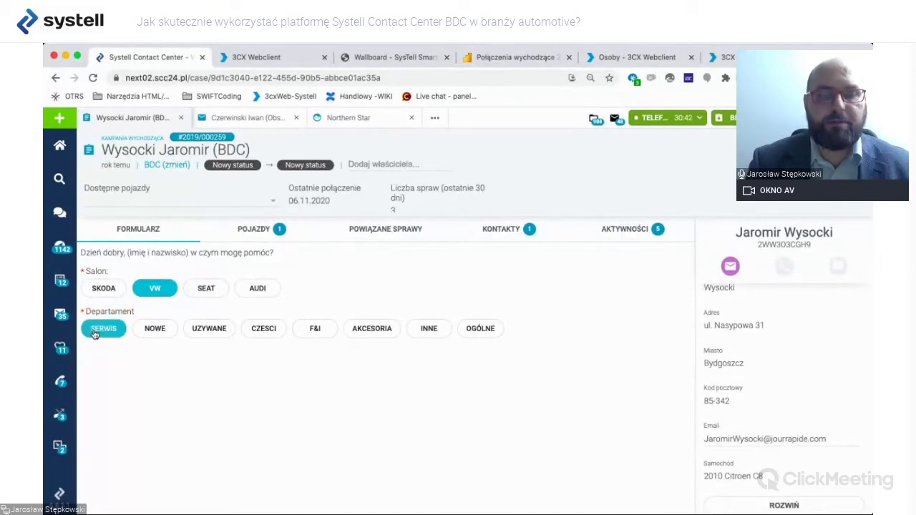
click(209, 329)
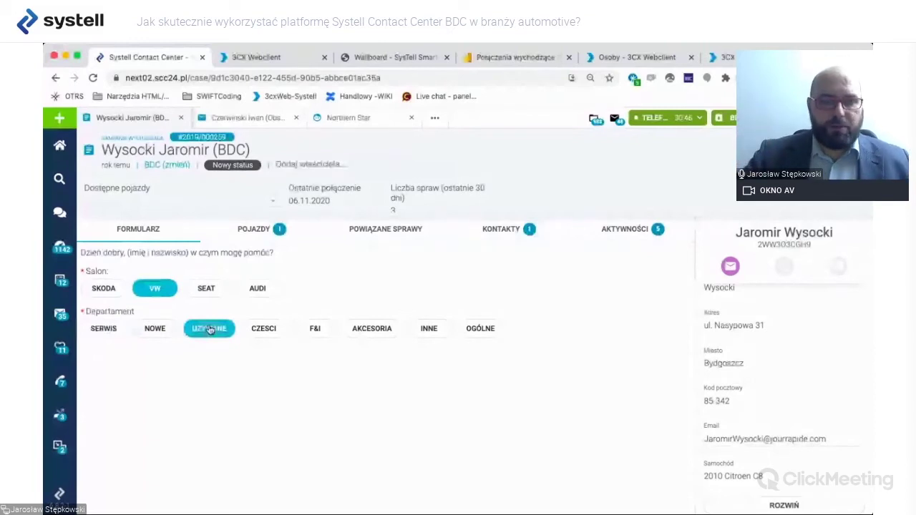
click(262, 328)
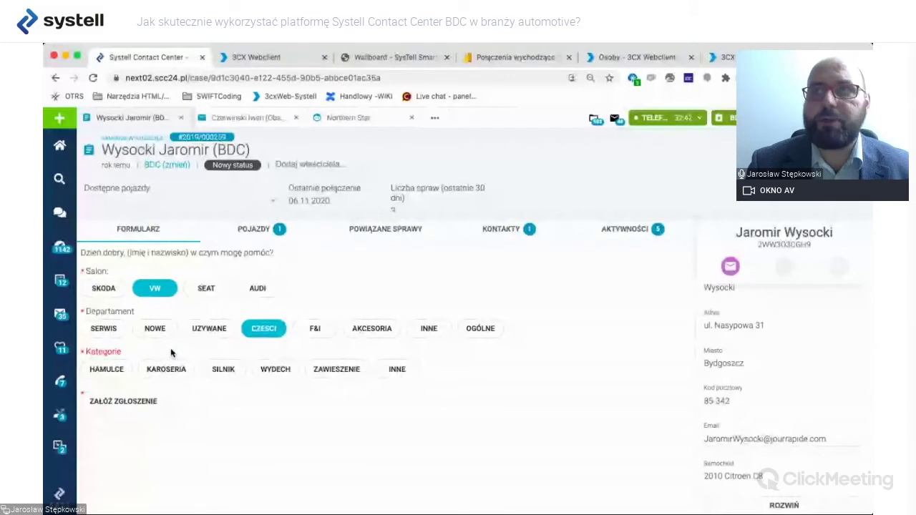
click(155, 330)
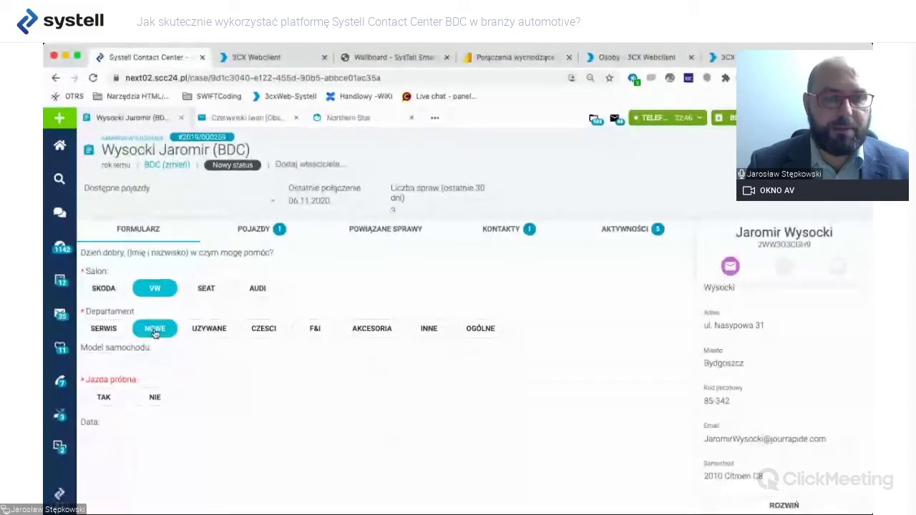
Choose Skoda Superb as the model, with test drive TAK on 26.02.2021.
click(165, 359)
click(205, 388)
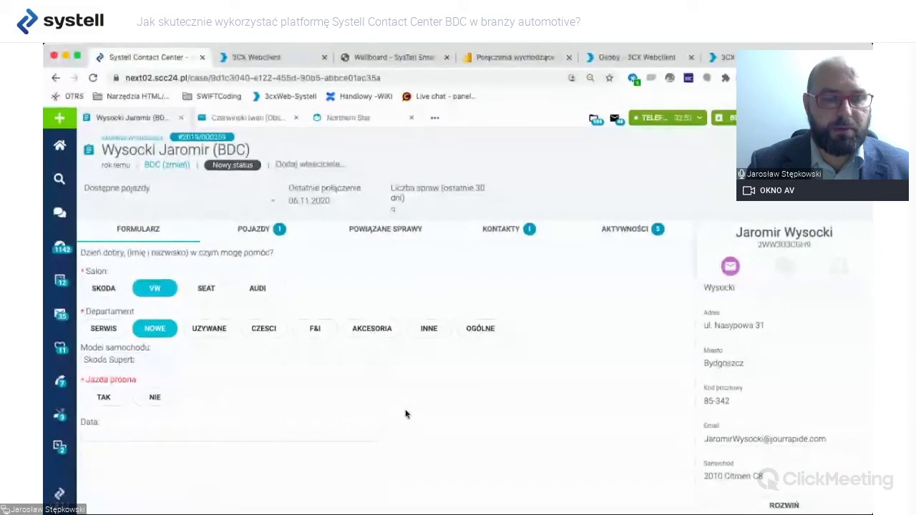
click(103, 397)
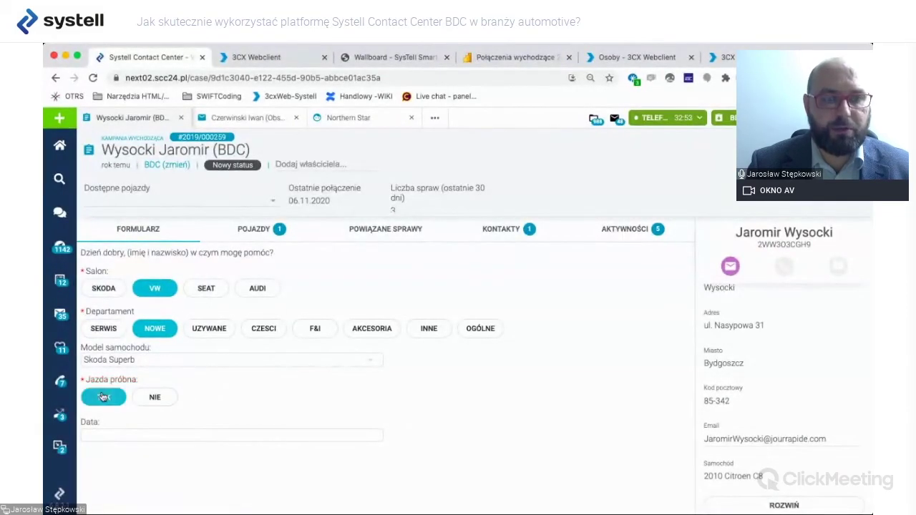
click(150, 435)
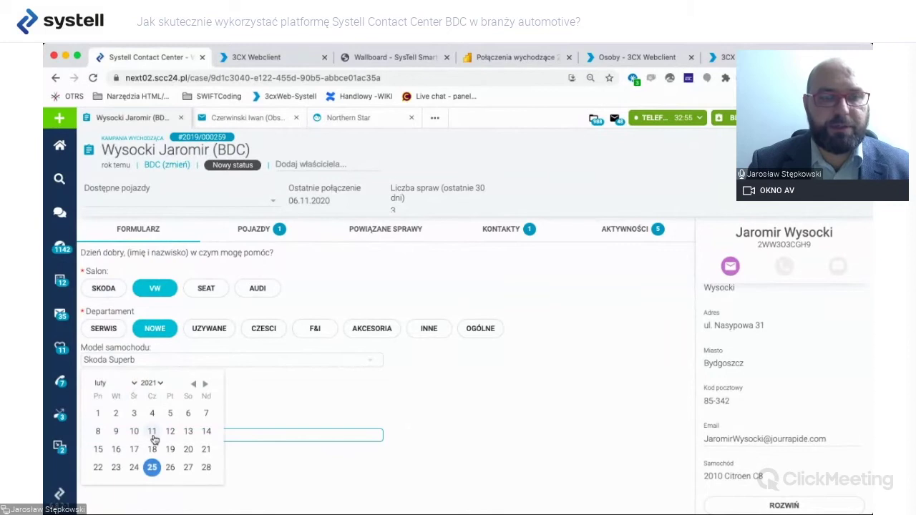
click(173, 467)
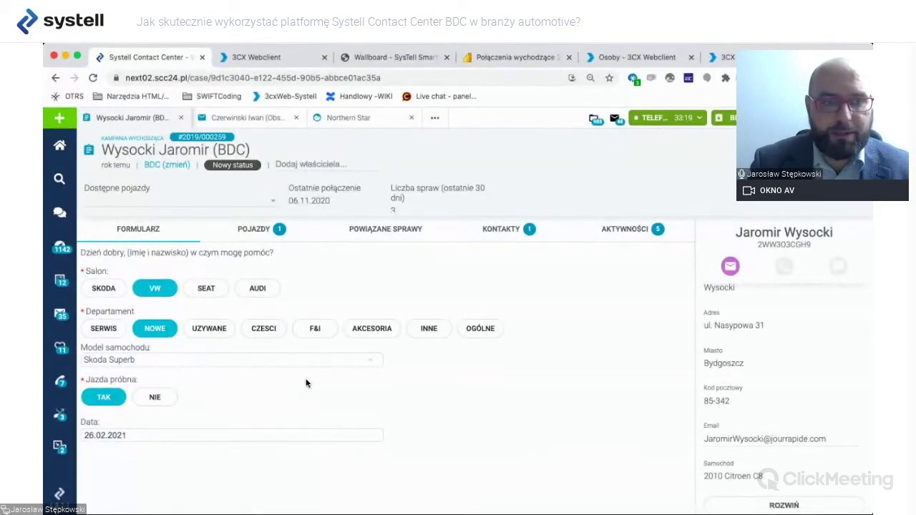
Switch Departament to SERWIS with MECHANICZNY and BOOKERNIA, routing the radio field to group (0001).
click(105, 329)
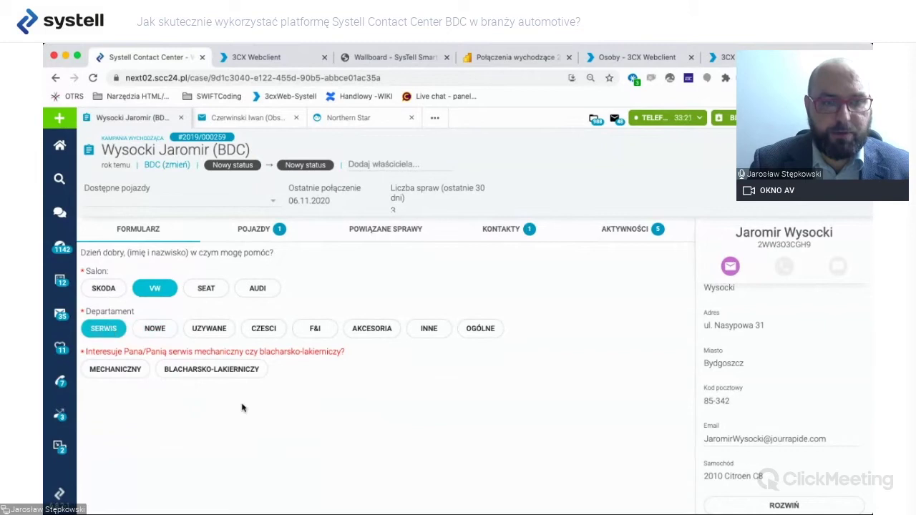
click(141, 371)
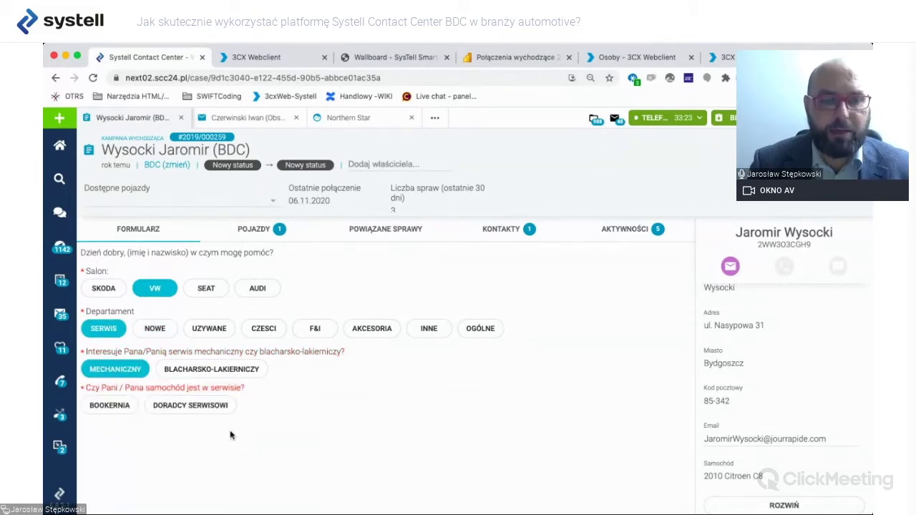
click(110, 405)
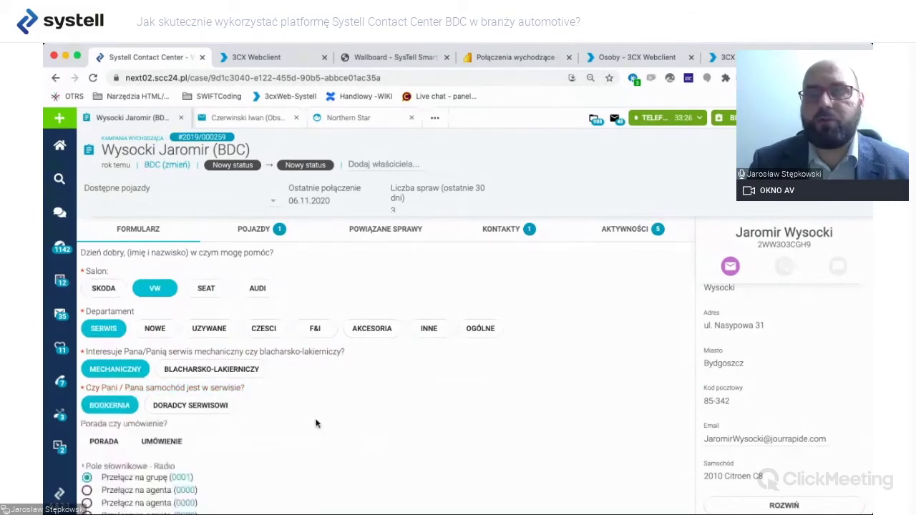
scroll(315, 424, down, 1)
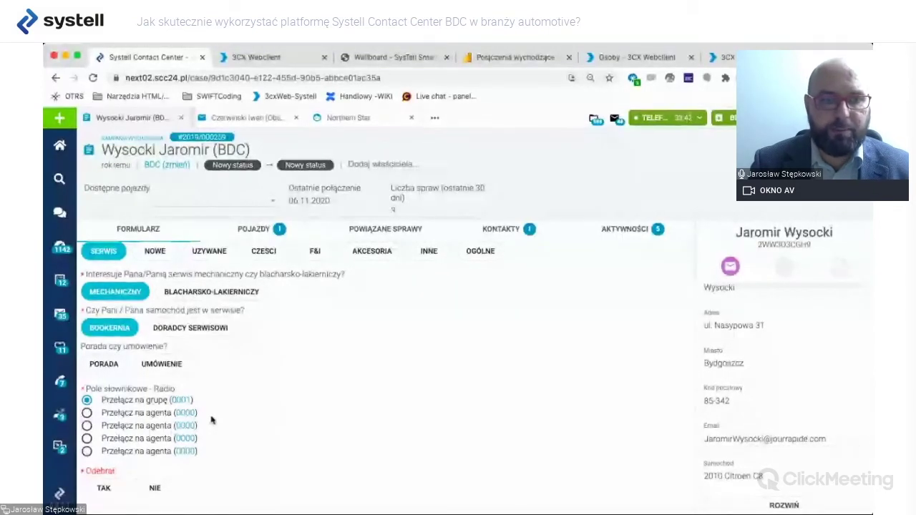
click(155, 415)
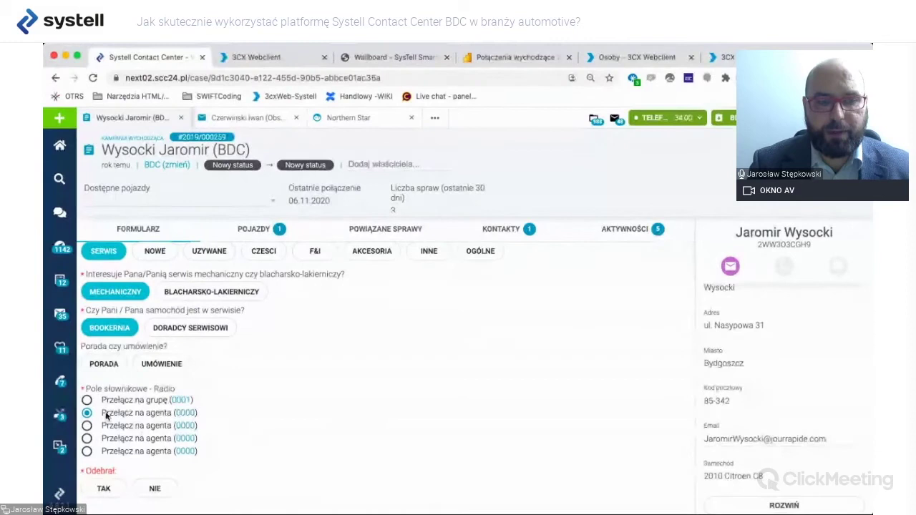
click(86, 400)
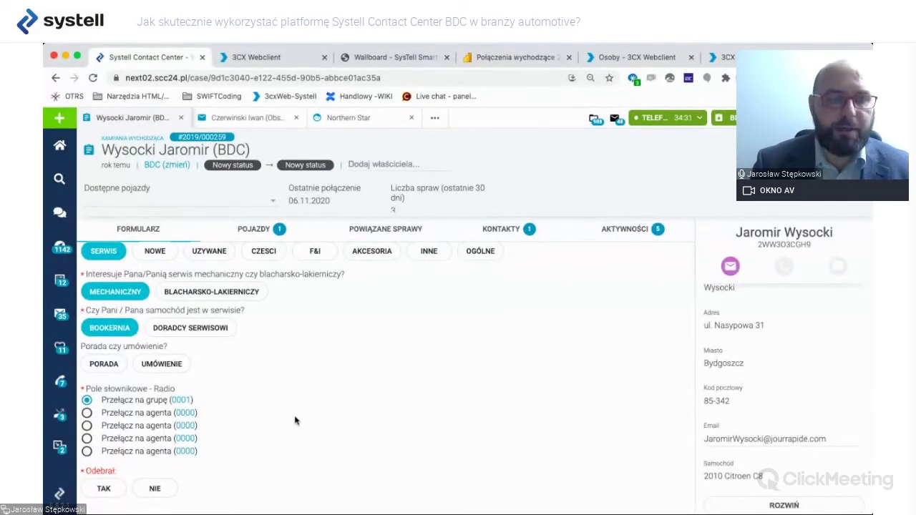
Record the call as not answered, setting Odebrał to NIE.
click(104, 488)
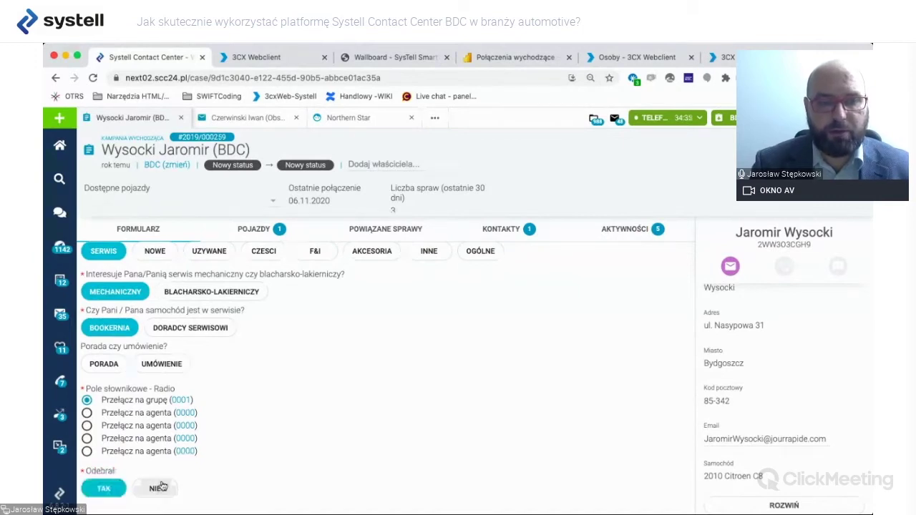
click(159, 488)
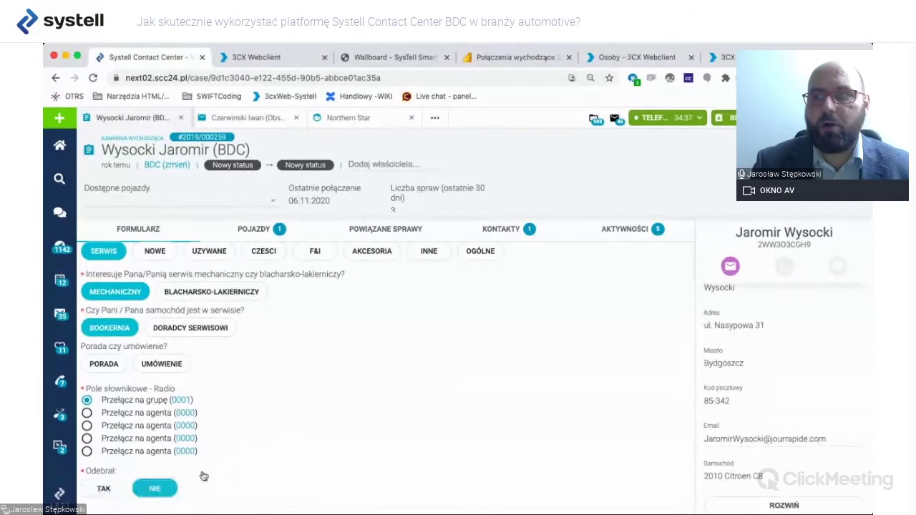
scroll(299, 430, up, 1)
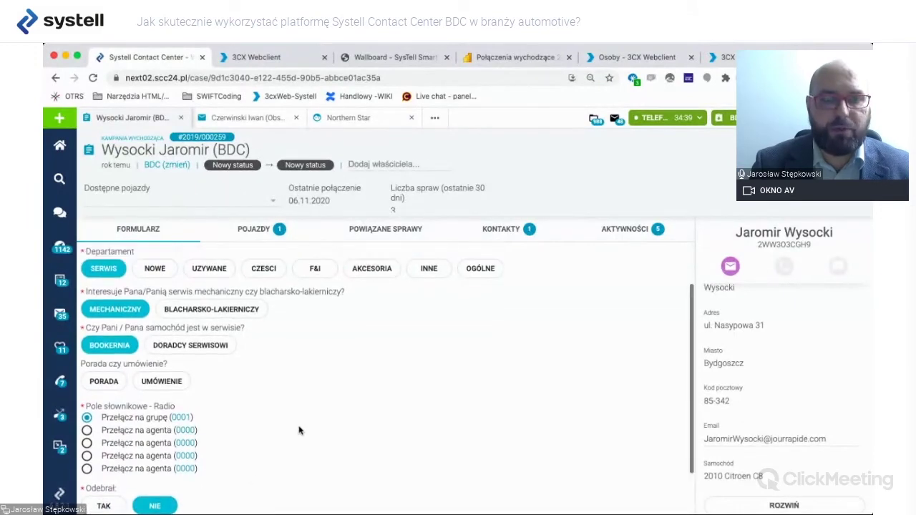
scroll(299, 430, down, 2)
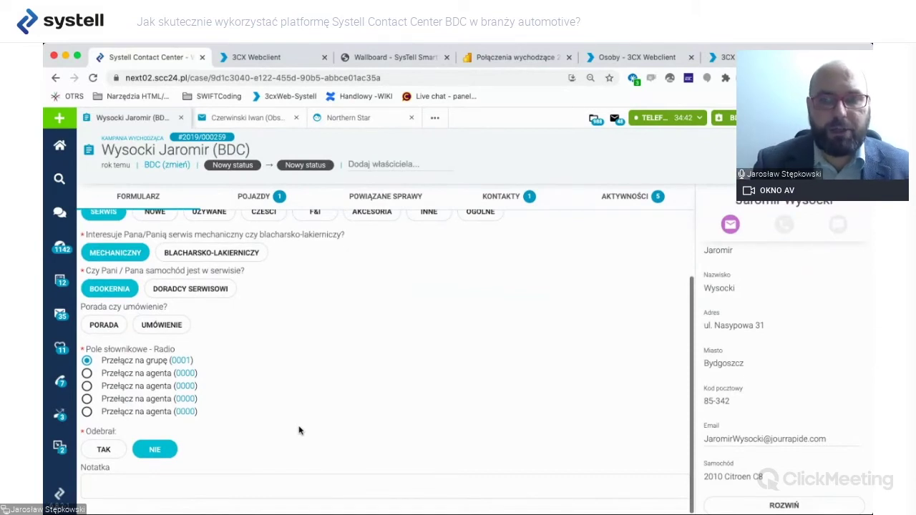
scroll(299, 430, up, 3)
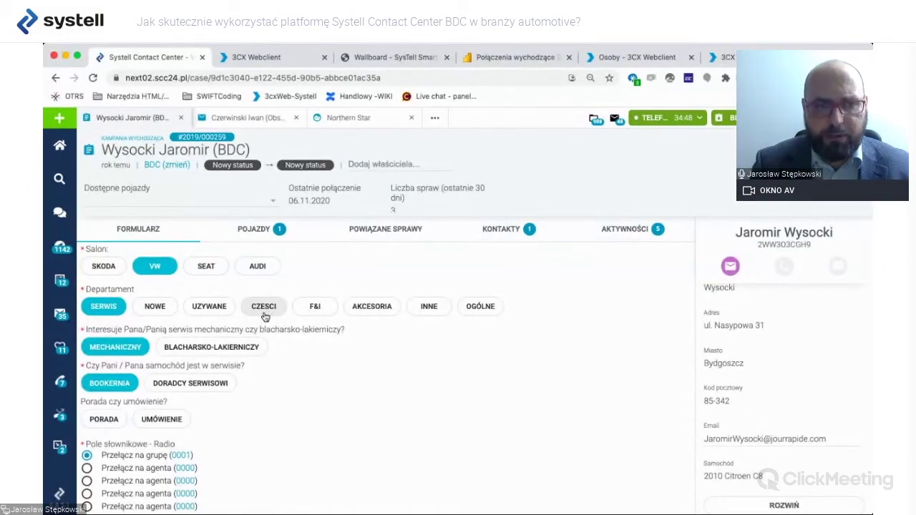
Move the case to CZESCI with category WYDECH and ZAŁÓŻ ZGŁOSZENIE selected.
click(263, 308)
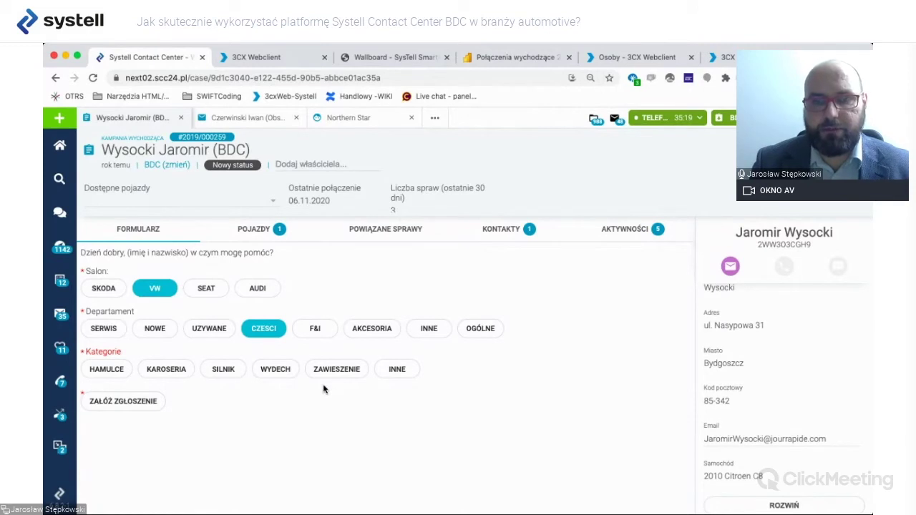
click(116, 370)
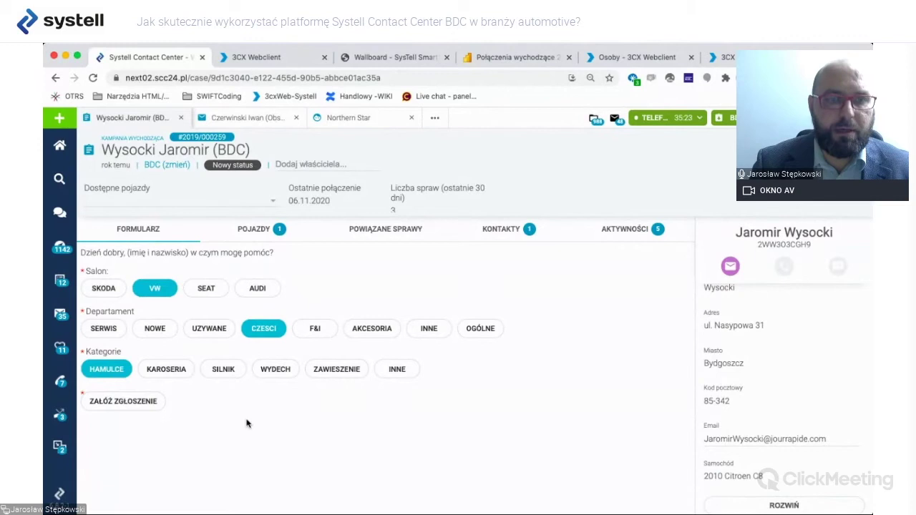
click(223, 369)
click(141, 404)
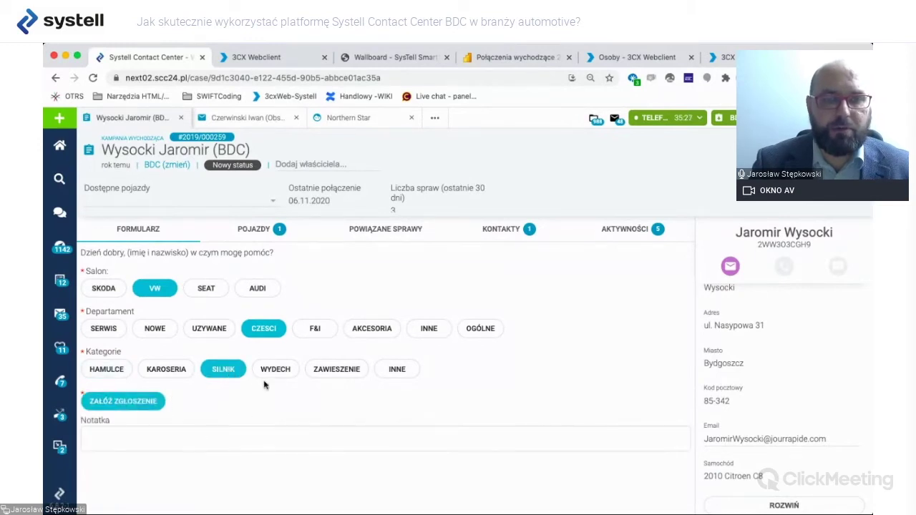
click(279, 370)
click(163, 428)
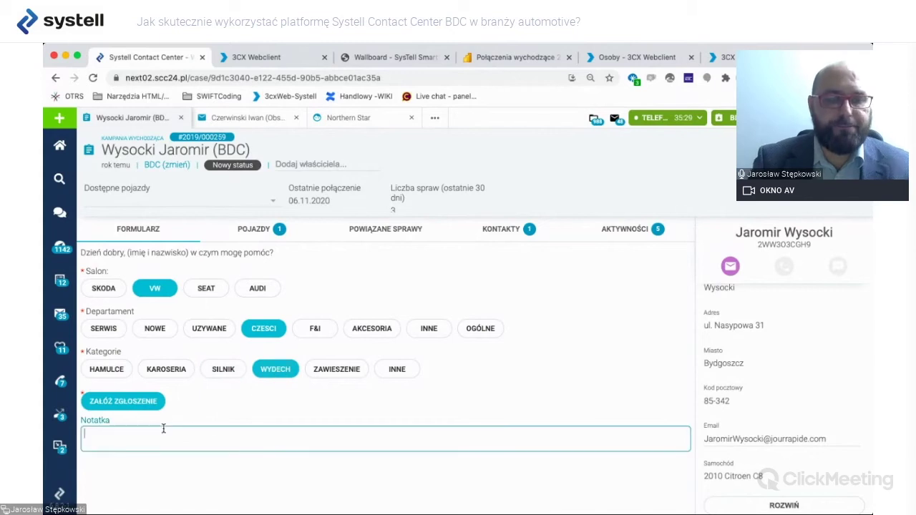
Write 'wydech do skody' in the Notatka field.
text(wydech)
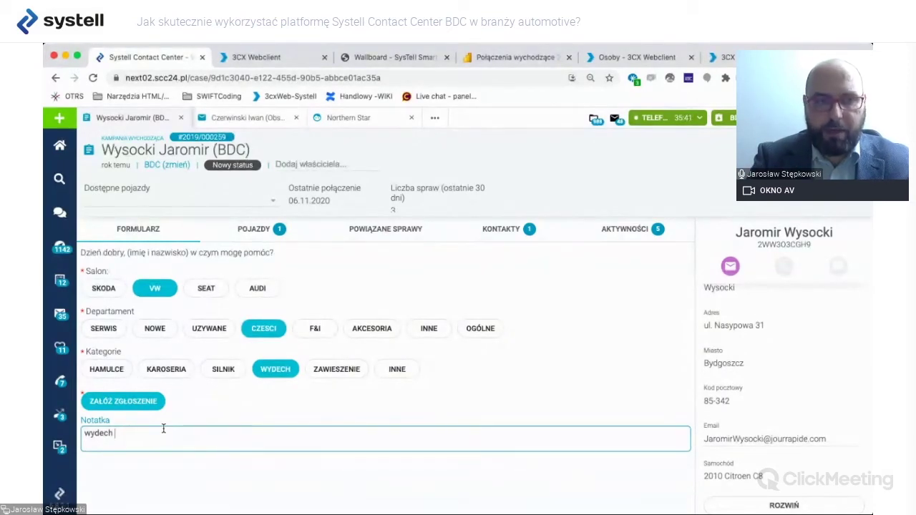
text(do)
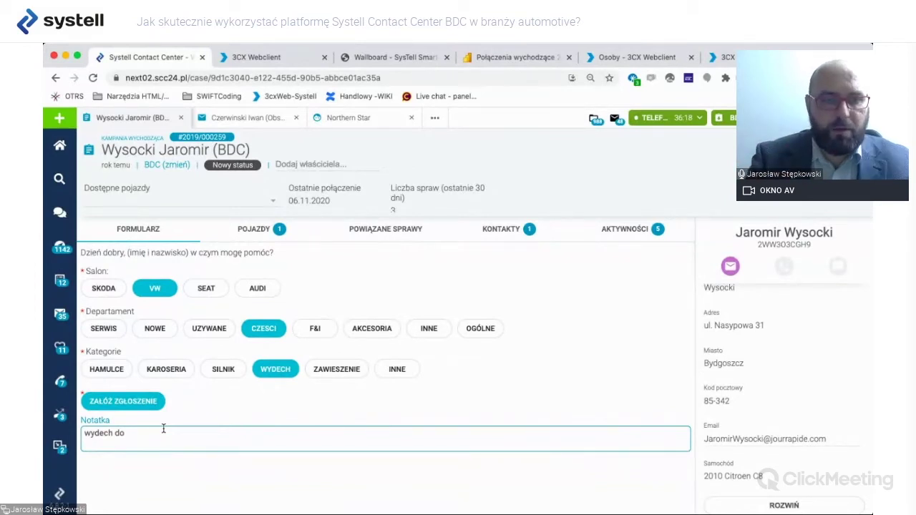
text(skody)
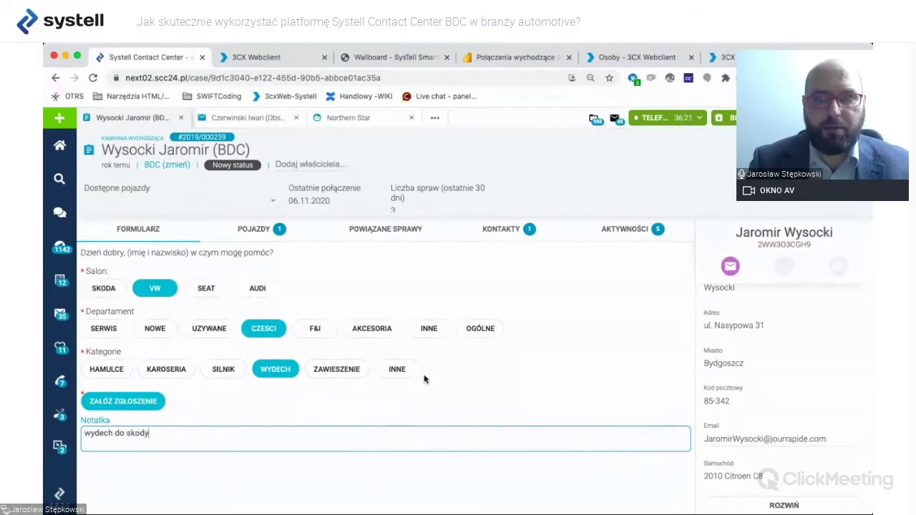
Save the VW parts exhaust case and return to the home dashboard's recent activity.
key(Tab)
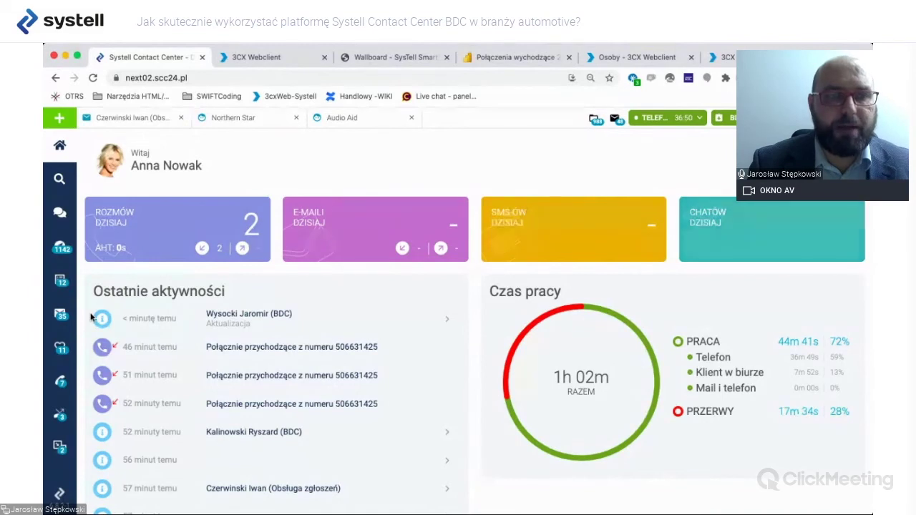
Verify the exhaust case in BDC Części, open all 1142 tickets, and assign the first ticket an owner.
click(57, 282)
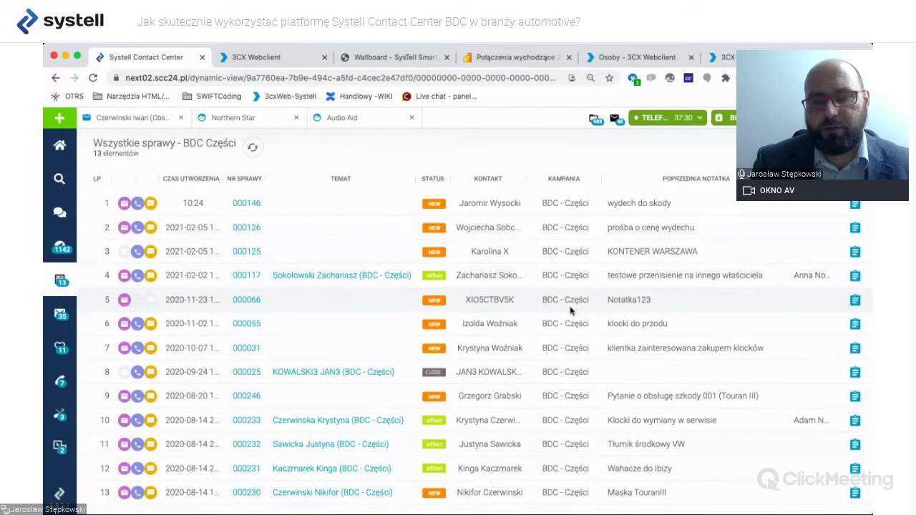
click(61, 248)
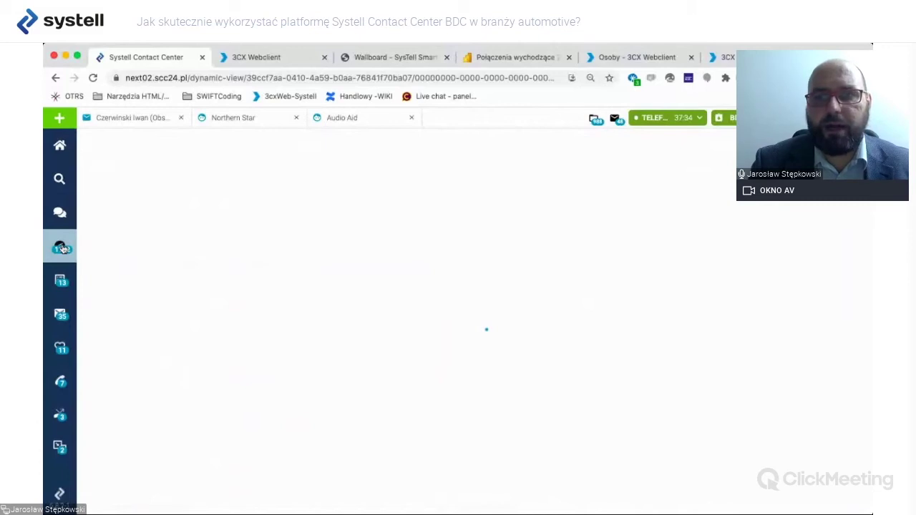
click(630, 207)
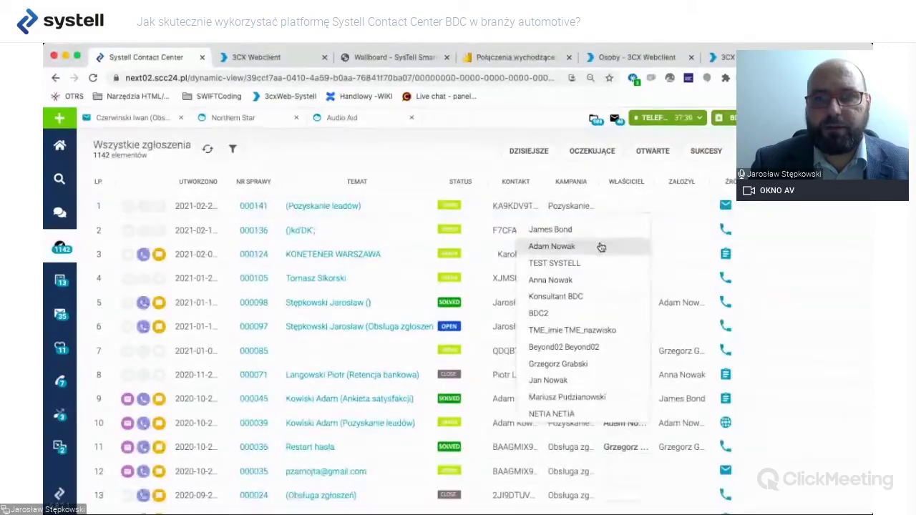
click(601, 247)
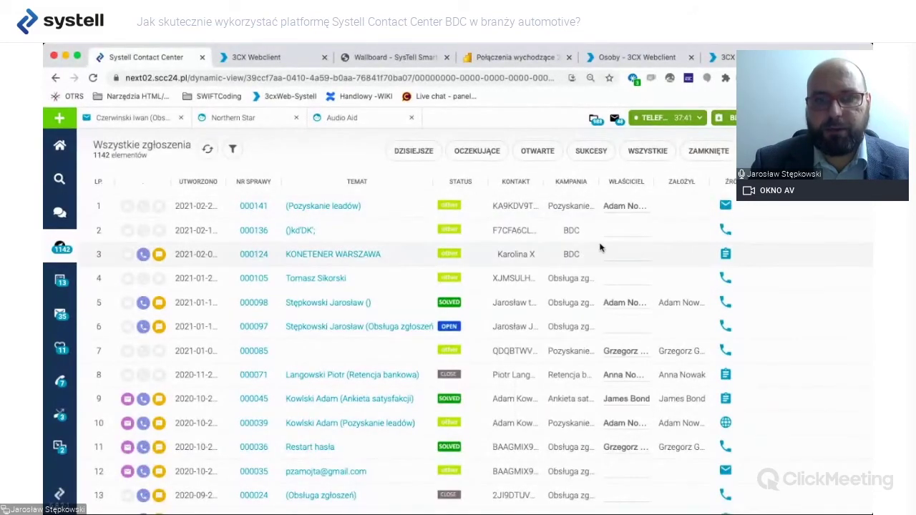
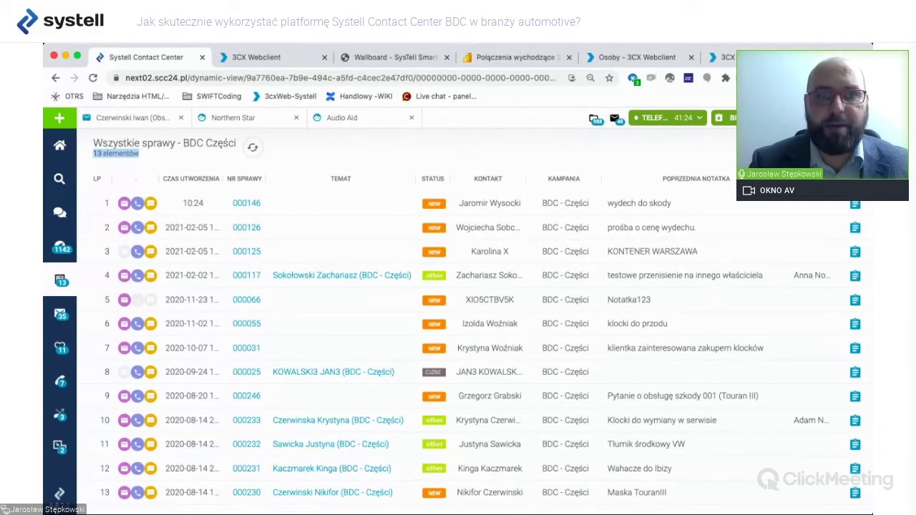
Cycle through the Audio Aid, Obsługa zgłoszeń and Northern Star records, then list Audio Aid's related cases.
click(354, 117)
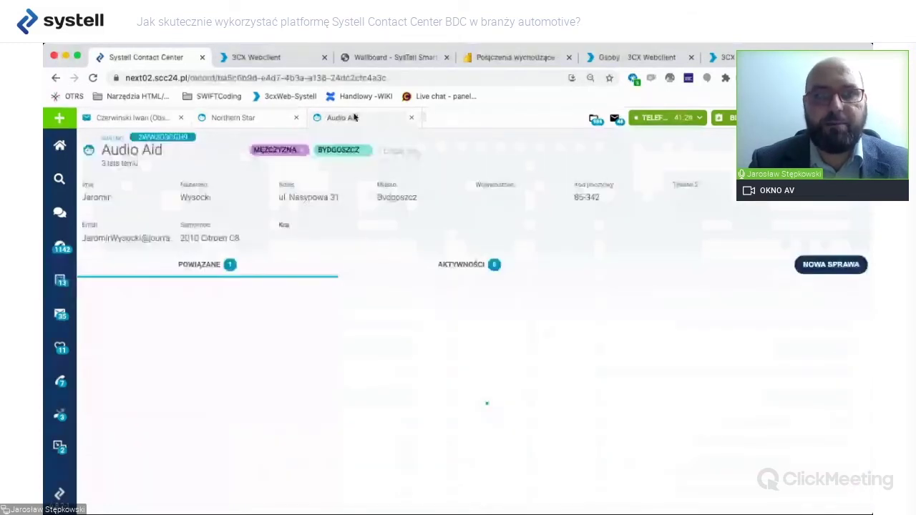
click(133, 117)
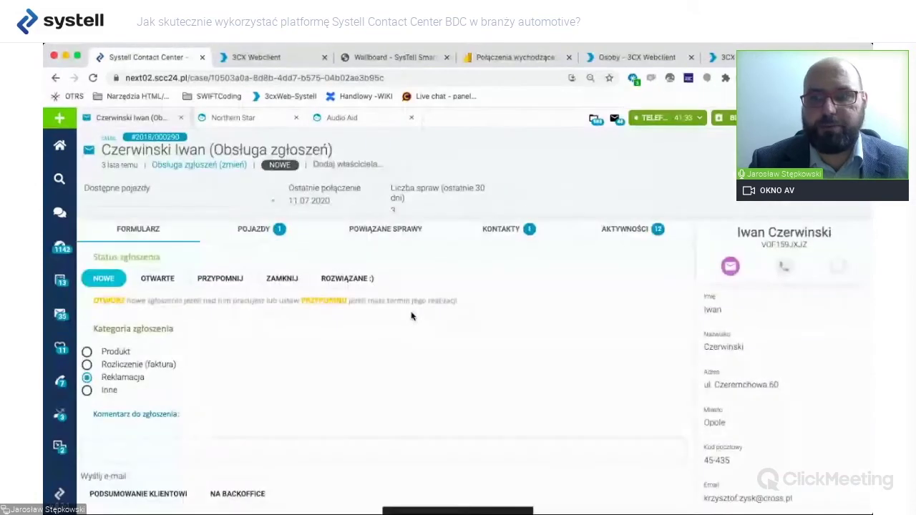
click(251, 118)
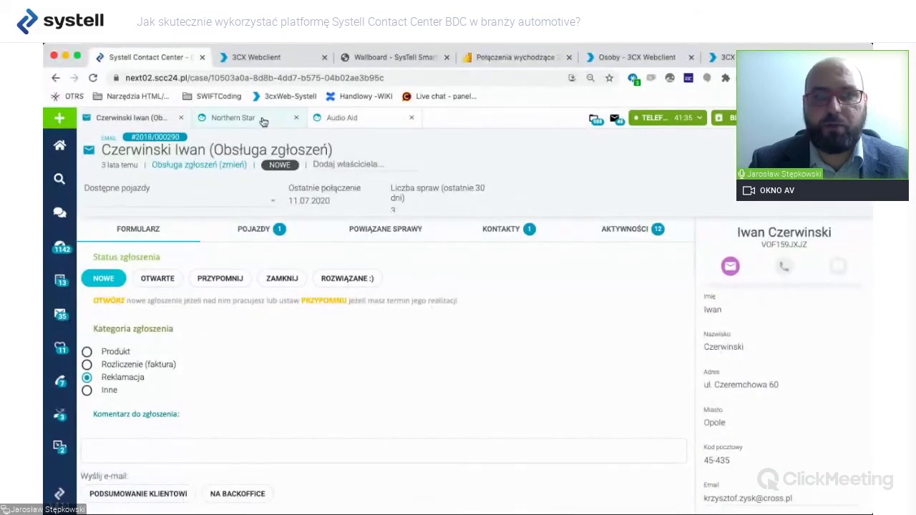
click(380, 125)
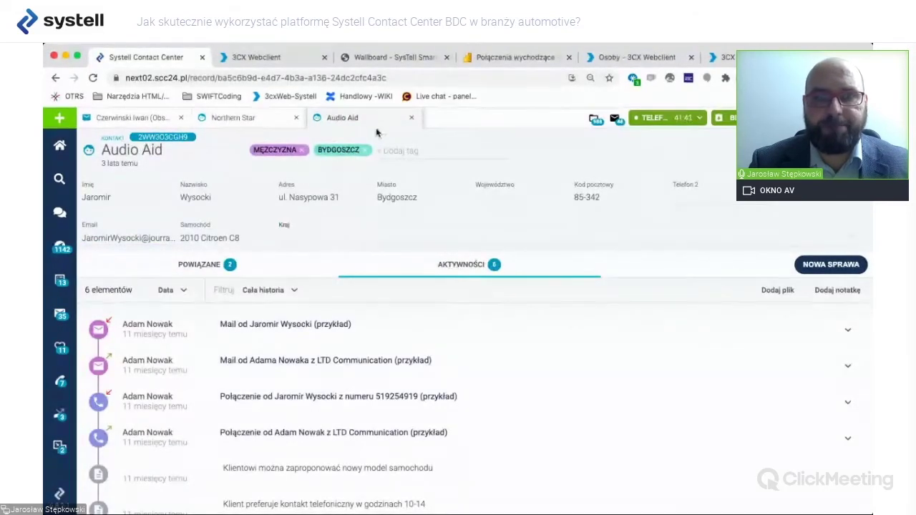
click(221, 266)
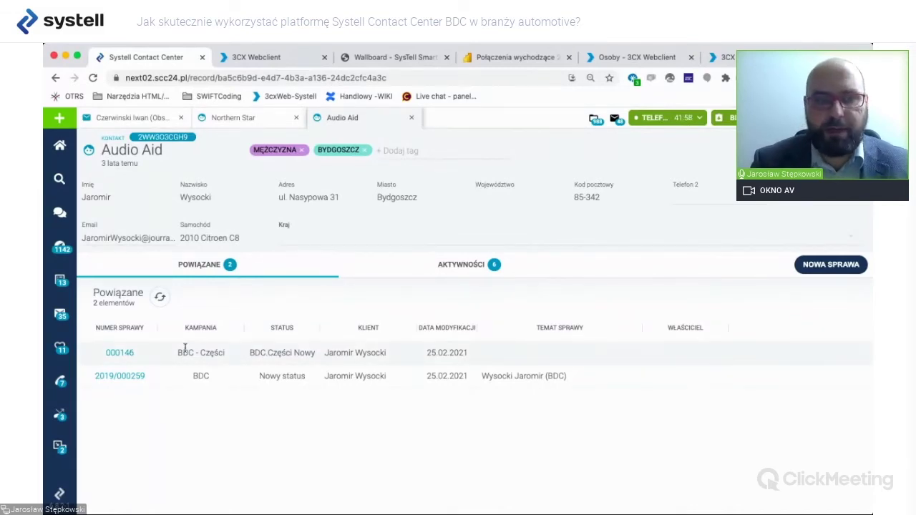
Open case 000146 and list its vehicles: Passat B8, T-Roc R and Touran III.
click(121, 352)
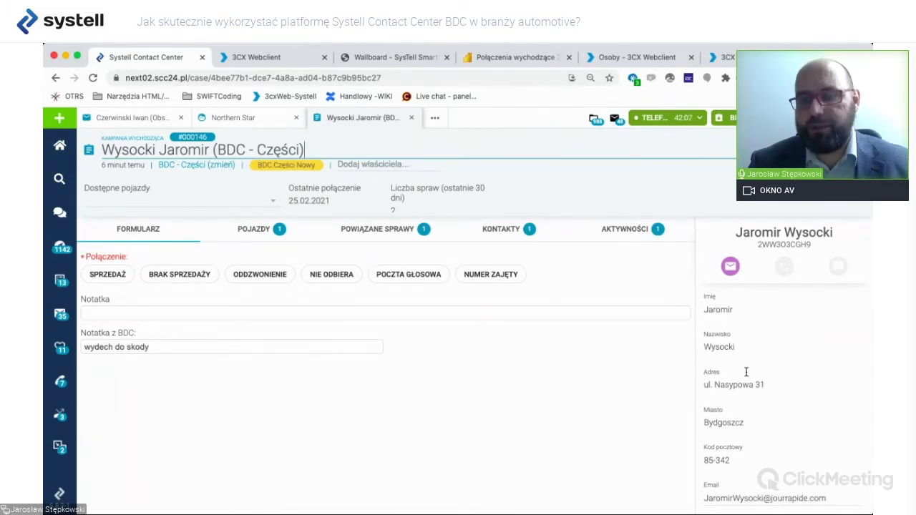
scroll(746, 371, down, 2)
scroll(746, 371, up, 2)
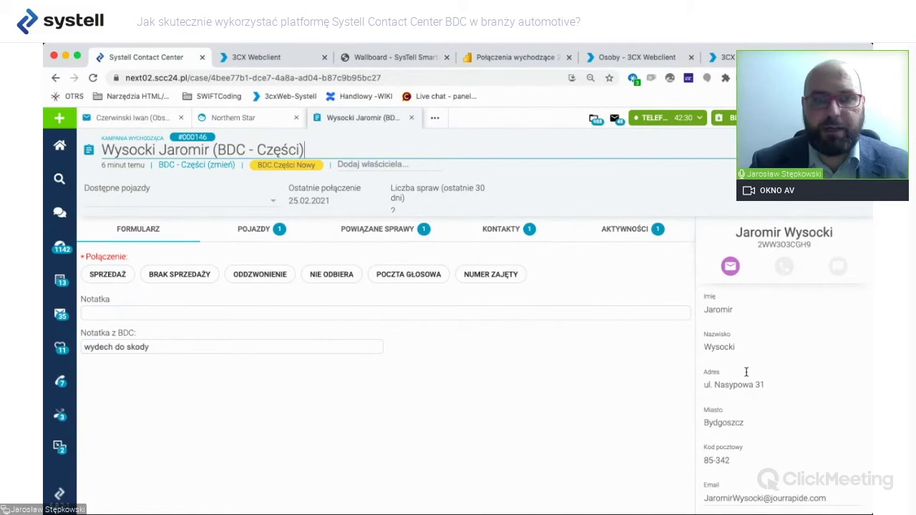
click(262, 230)
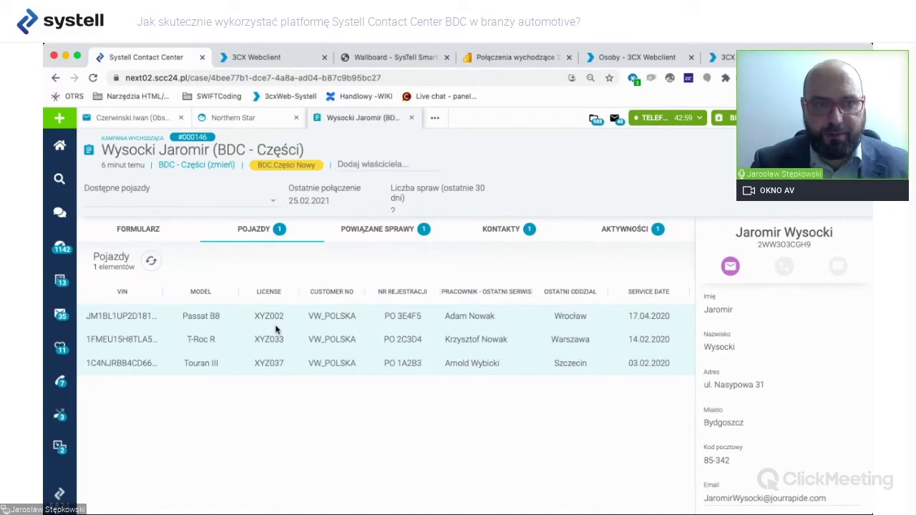
Select the Passat B8's VIN and choose VolksWagen Passat B8 under Dostępne pojazdy.
double_click(127, 315)
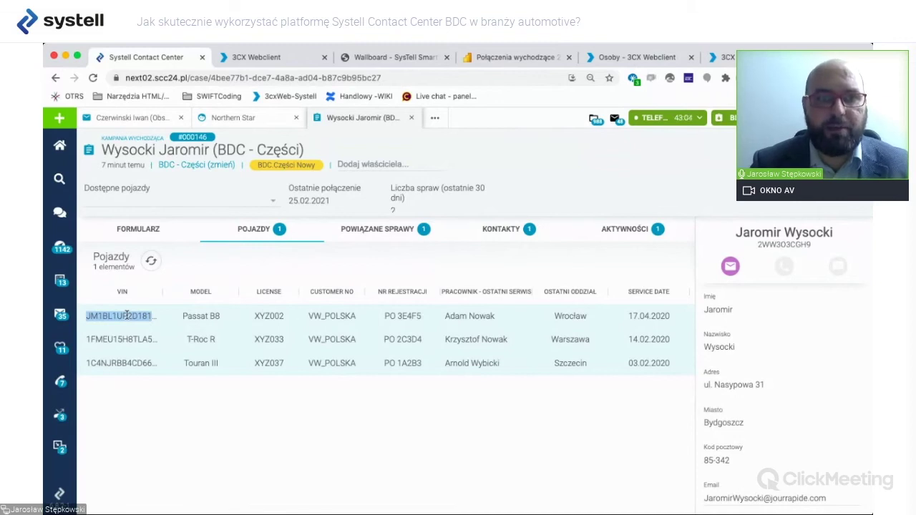
click(273, 205)
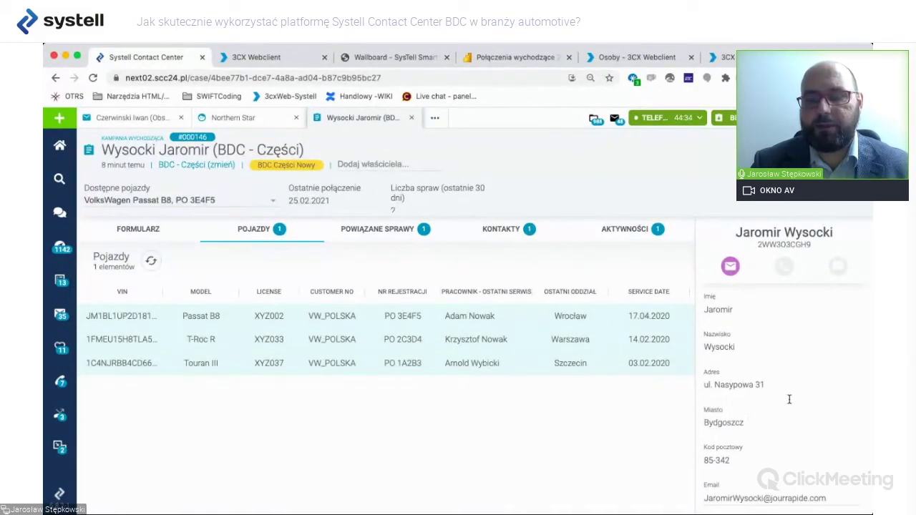
scroll(789, 399, down, 1)
scroll(789, 399, up, 1)
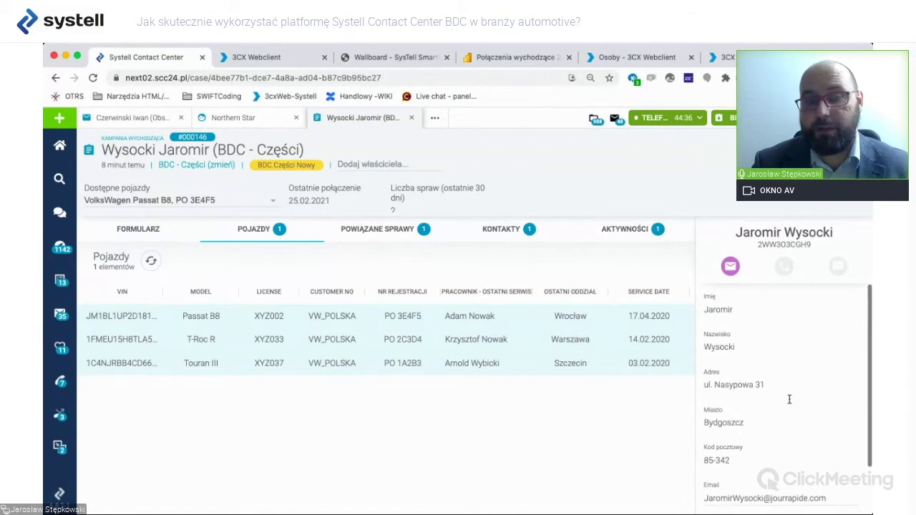
scroll(789, 400, down, 1)
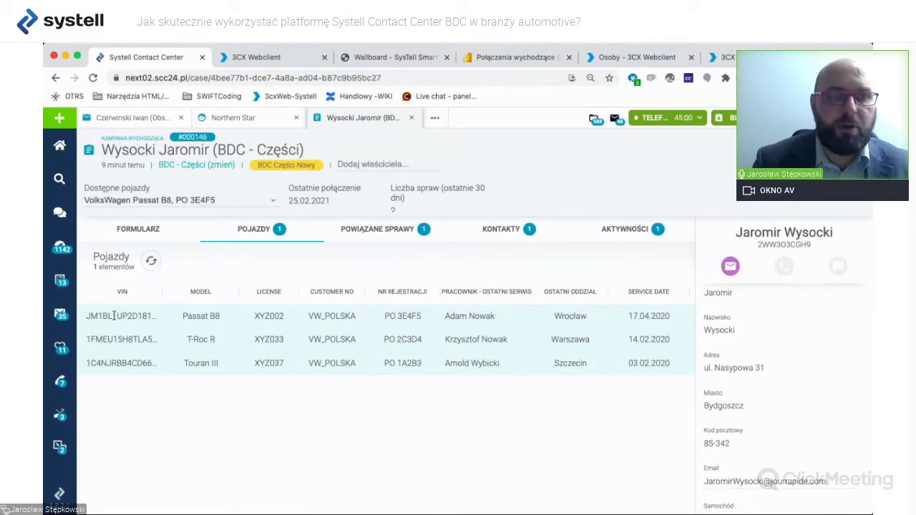
Show the 13 BDC Części cases, then the Wszystkie zgłoszenia list of 1142 requests.
click(61, 282)
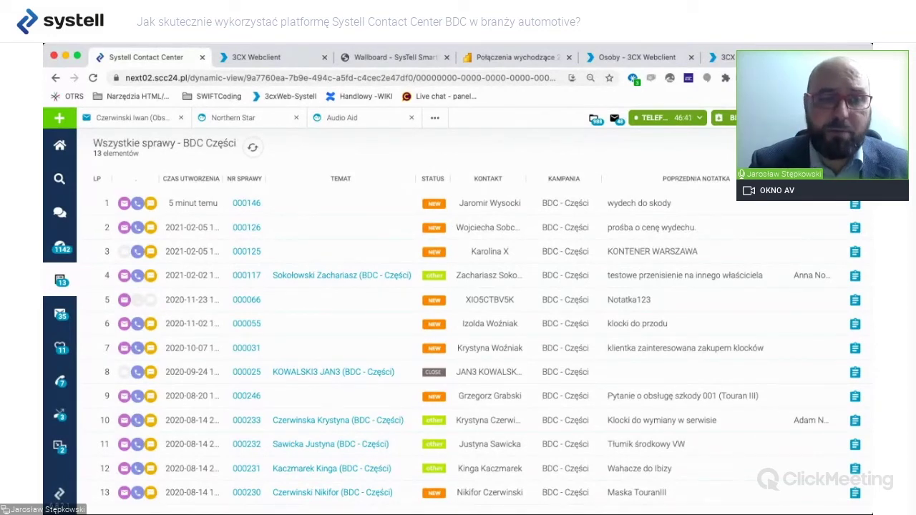
click(60, 247)
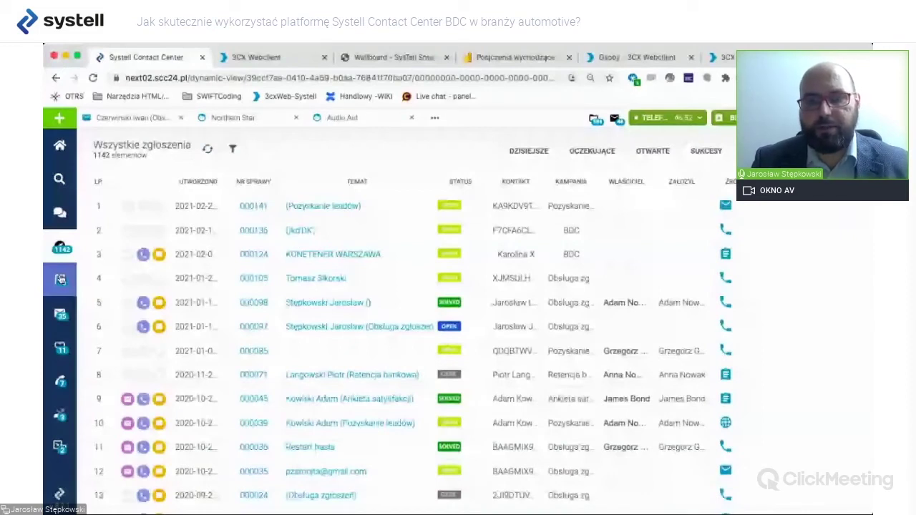
Return to the Wszystkie sprawy - BDC Części list with its 13 cases.
click(60, 280)
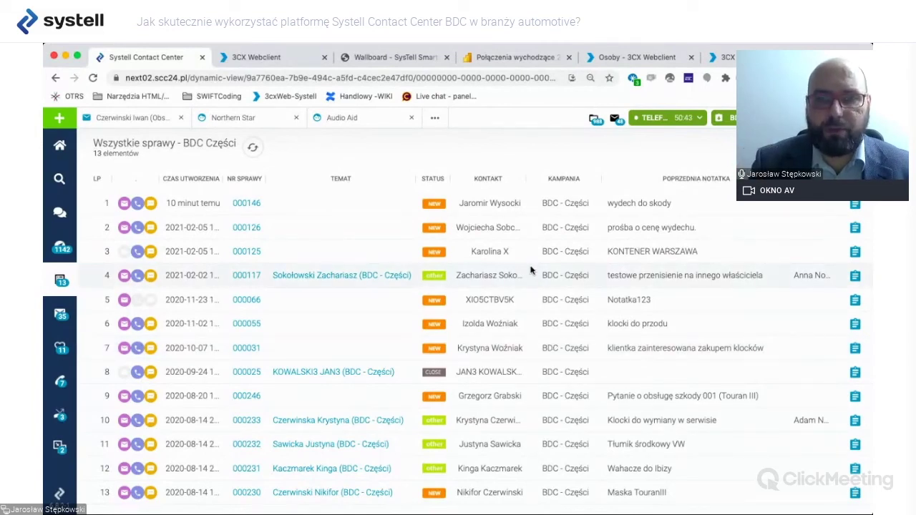
Open the 'Połączenia wychodzące 2021' report and break the connections table down by Tydzień.
click(531, 63)
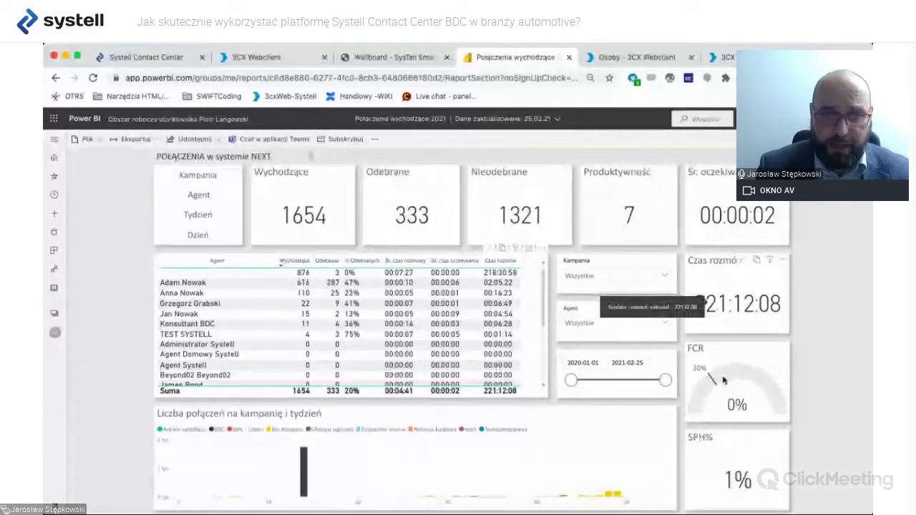
mouse_move(723, 381)
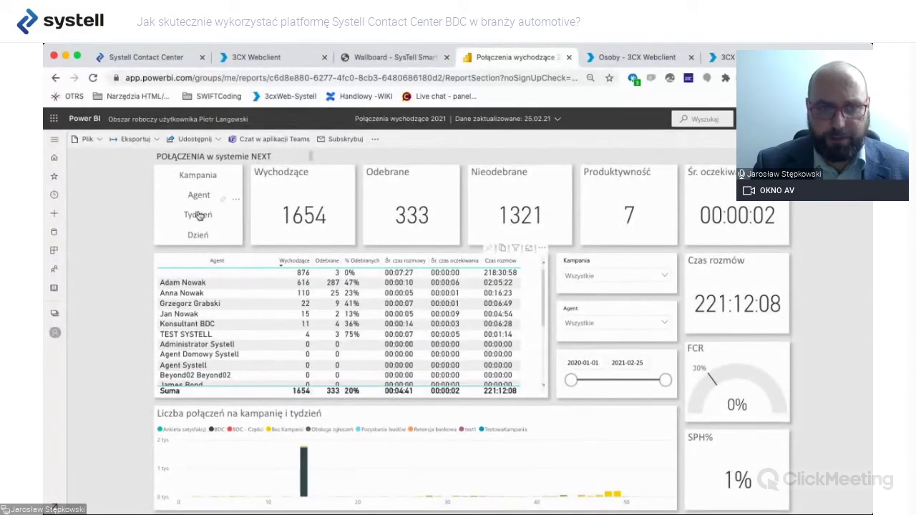
click(199, 216)
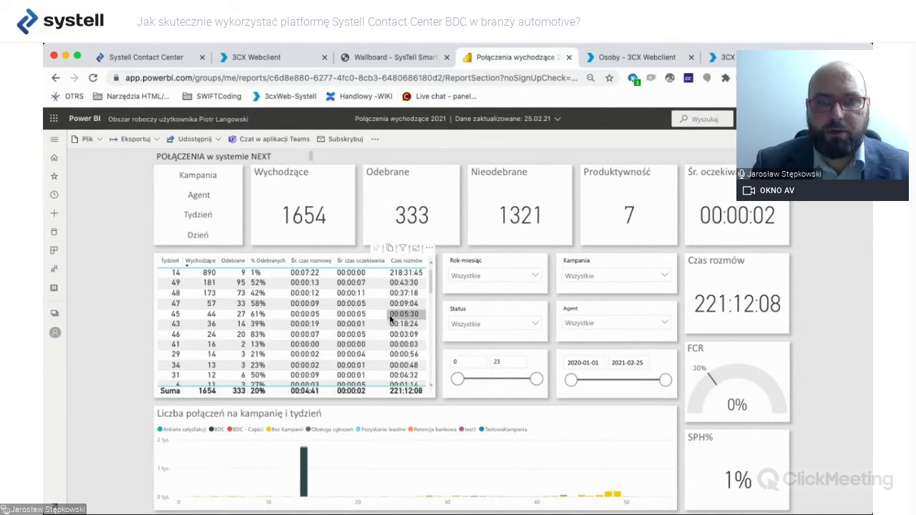
Show the weekly connections visual with Pokaż jako tabelę, then view the SysTell Smart wallboard.
right_click(357, 307)
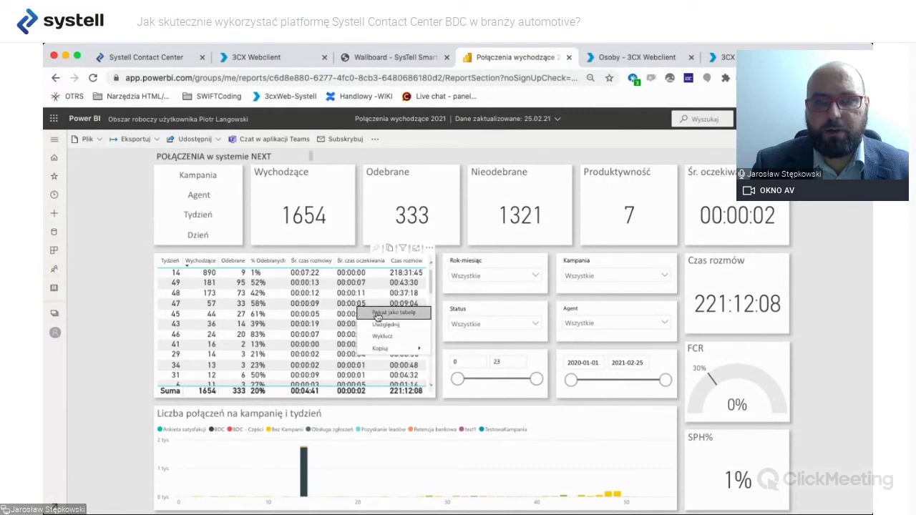
click(377, 316)
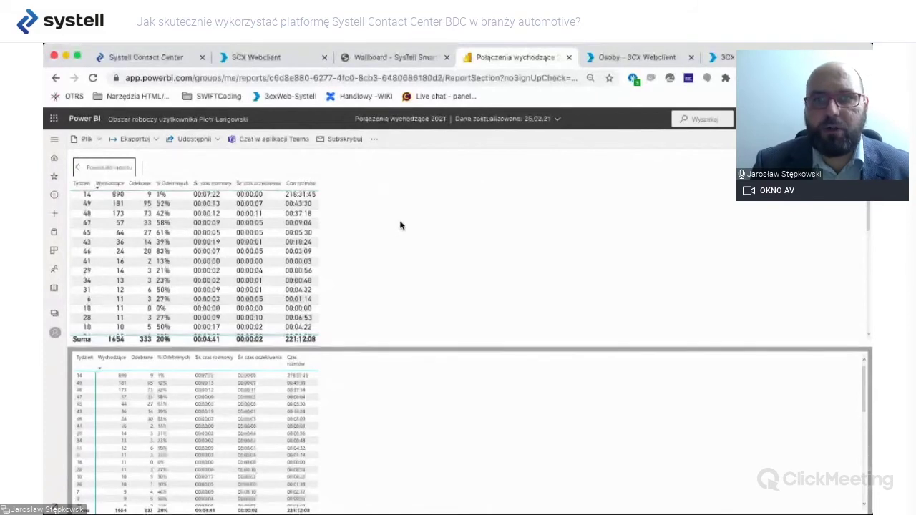
click(394, 57)
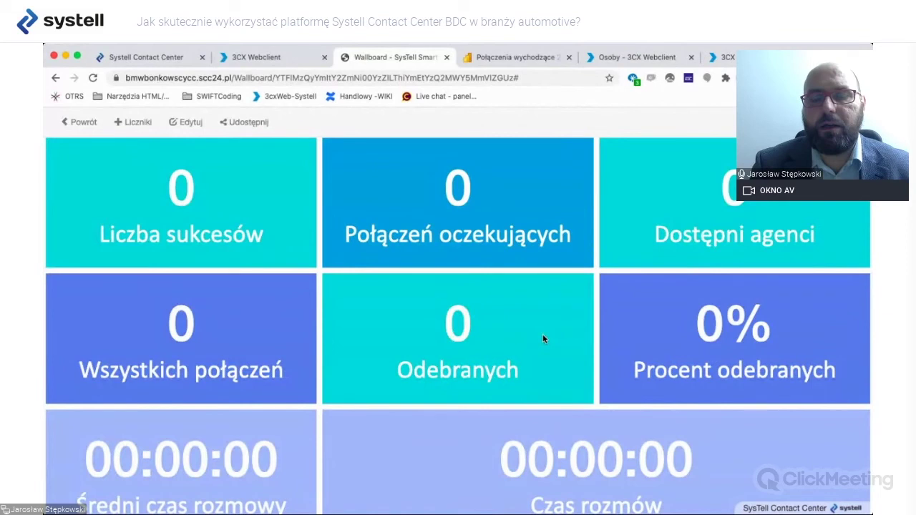
Switch to the 3CX Wallboard showing 92 calls: 59 answered, 33 lost.
scroll(542, 337, down, 1)
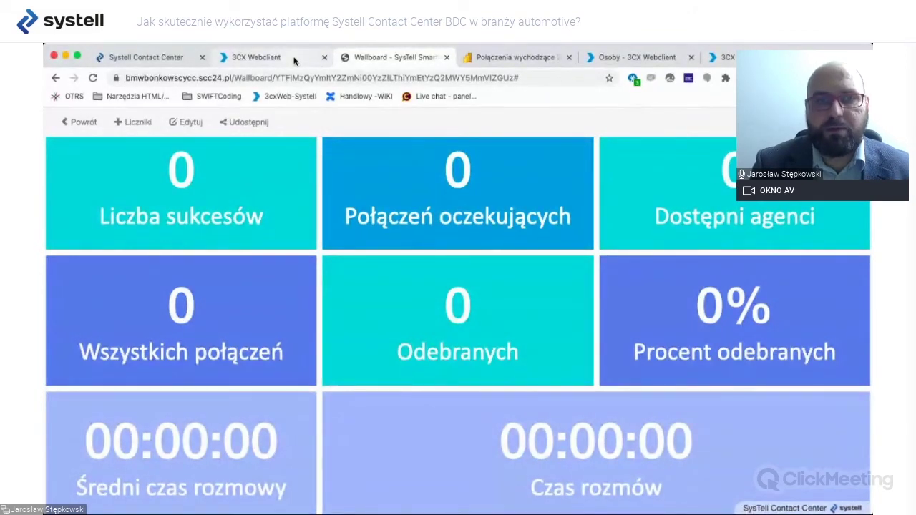
click(290, 60)
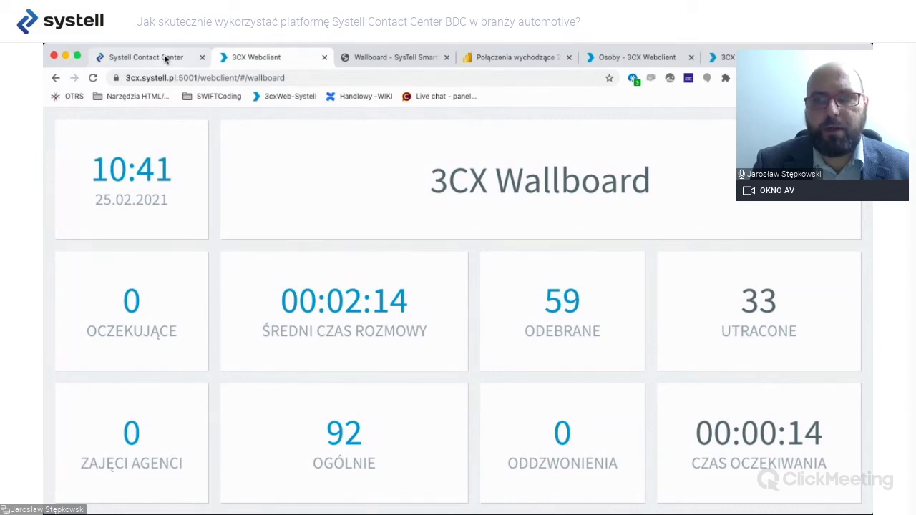
Open the IVR Dzien Glowna (800) editor and review its Opcje menu actions for keys 0–9.
click(651, 57)
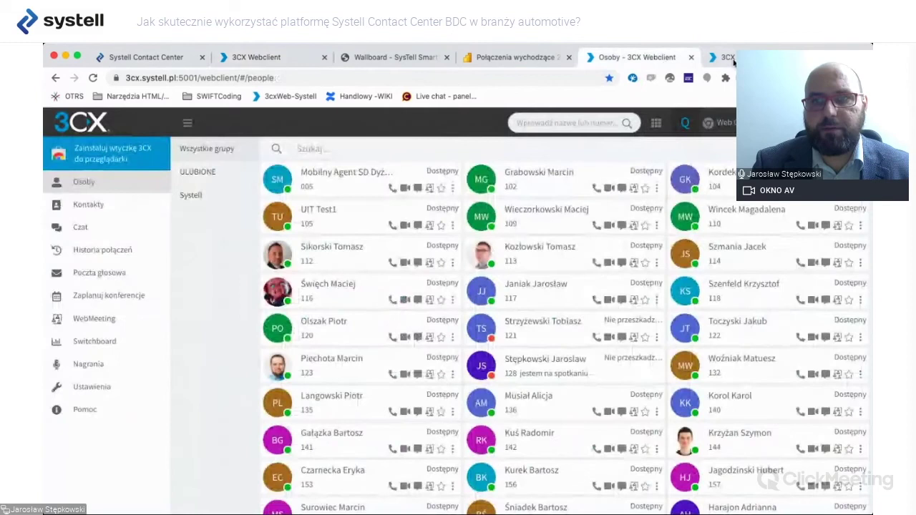
click(729, 59)
scroll(429, 343, down, 2)
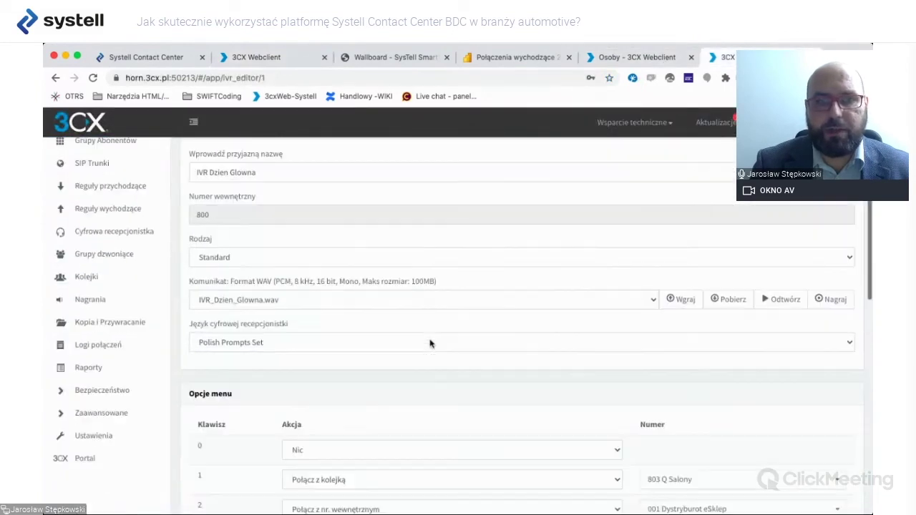
scroll(429, 344, down, 3)
scroll(430, 343, up, 3)
scroll(429, 343, down, 4)
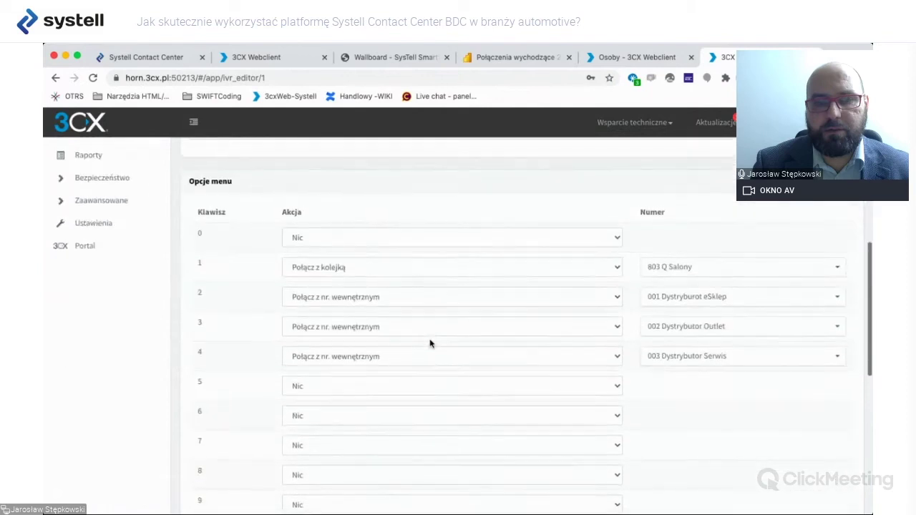
scroll(429, 343, up, 5)
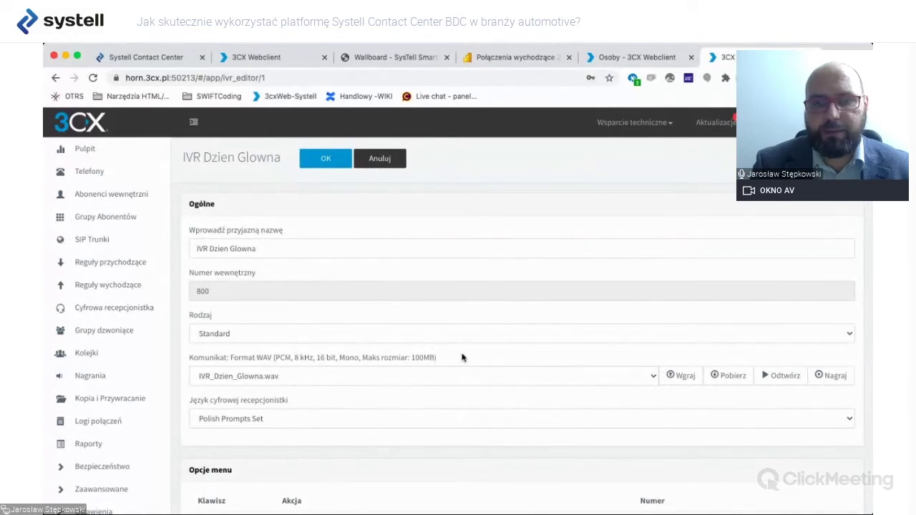
scroll(461, 357, down, 9)
scroll(461, 357, up, 4)
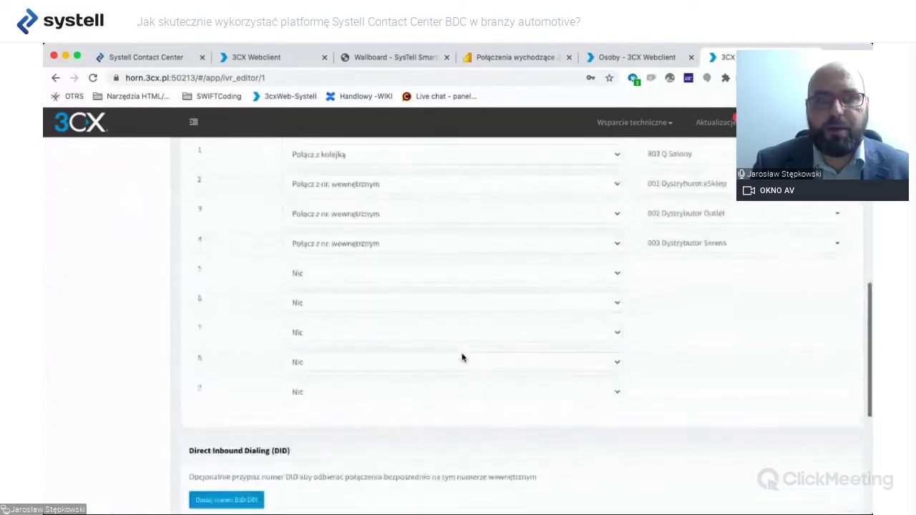
scroll(461, 357, up, 2)
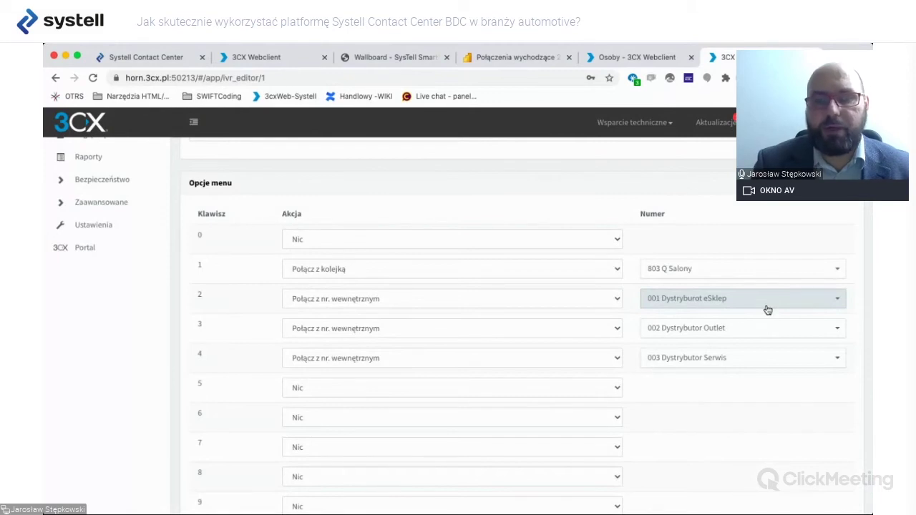
scroll(457, 272, up, 7)
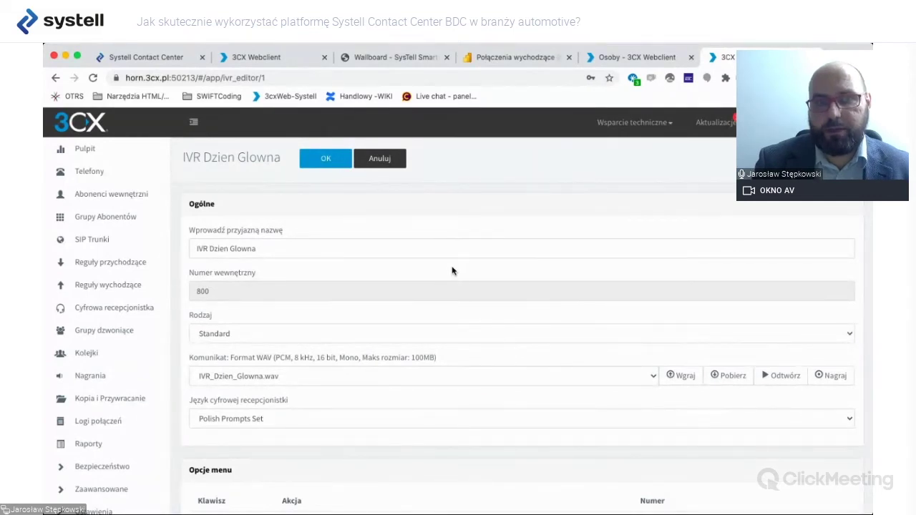
Switch back to Systell Contact Center's Wszystkie sprawy - BDC Części list of 13 cases.
click(166, 59)
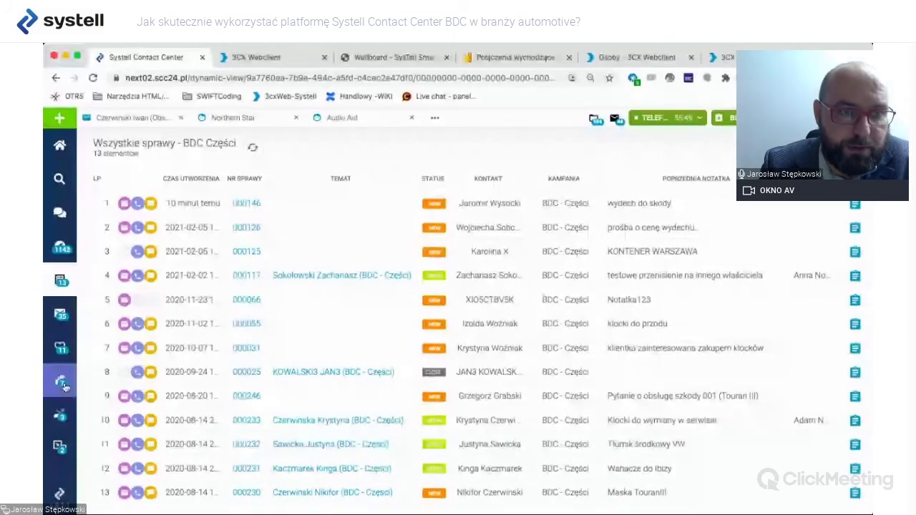
Check the missed calls, then create a new agent case (Sprawa agenta) with the BDC - Części campaign.
click(61, 414)
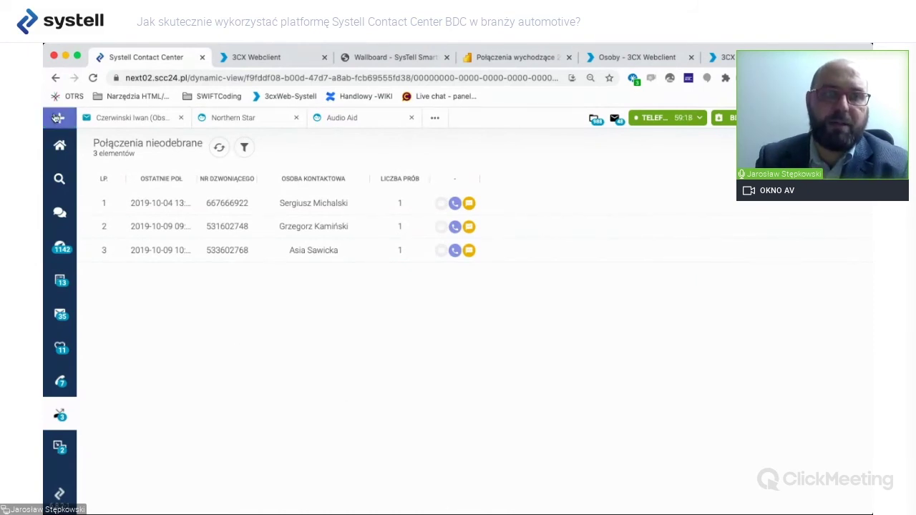
click(57, 118)
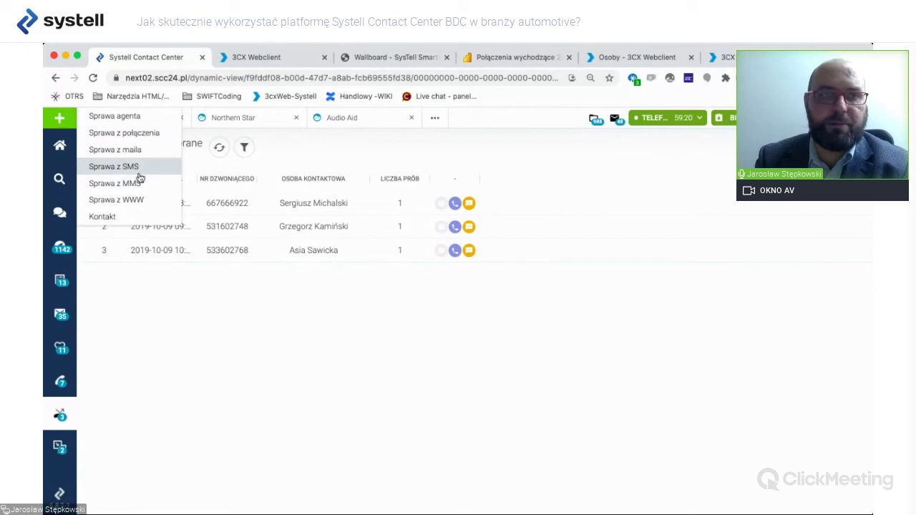
click(140, 117)
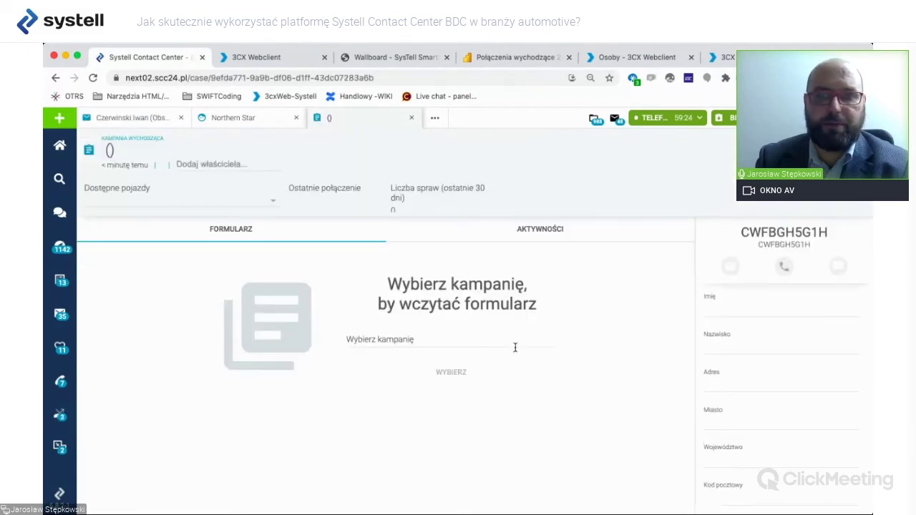
click(425, 340)
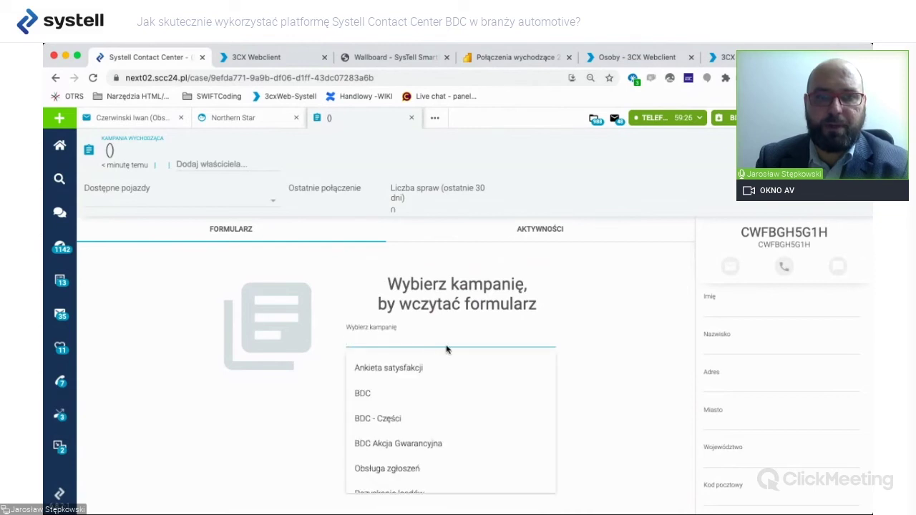
click(410, 420)
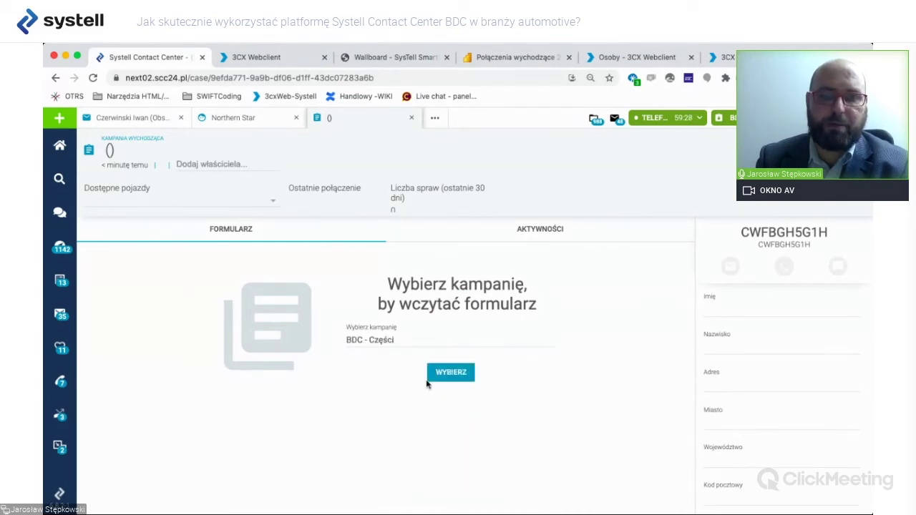
click(447, 377)
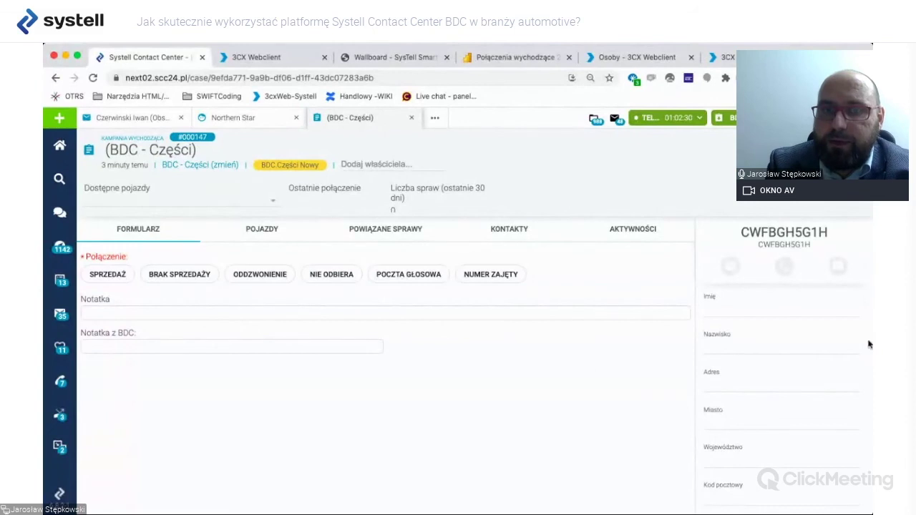
click(511, 57)
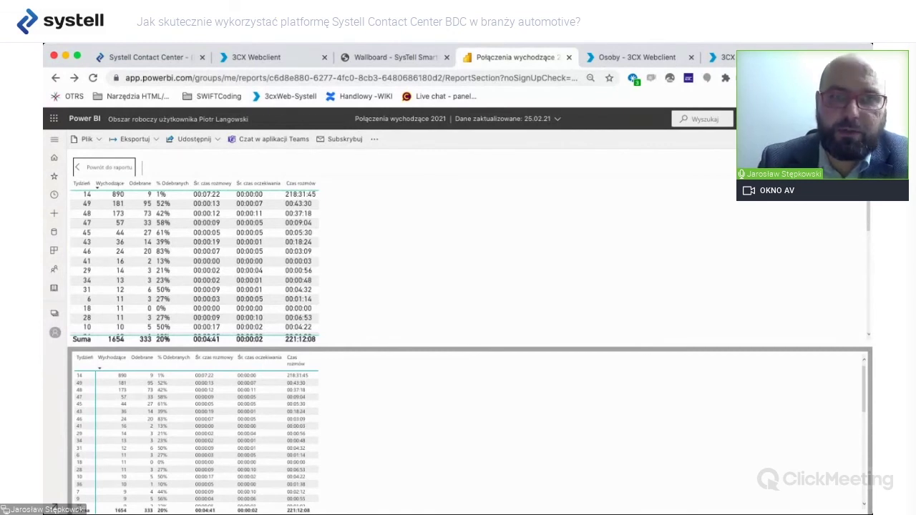
key(super+1)
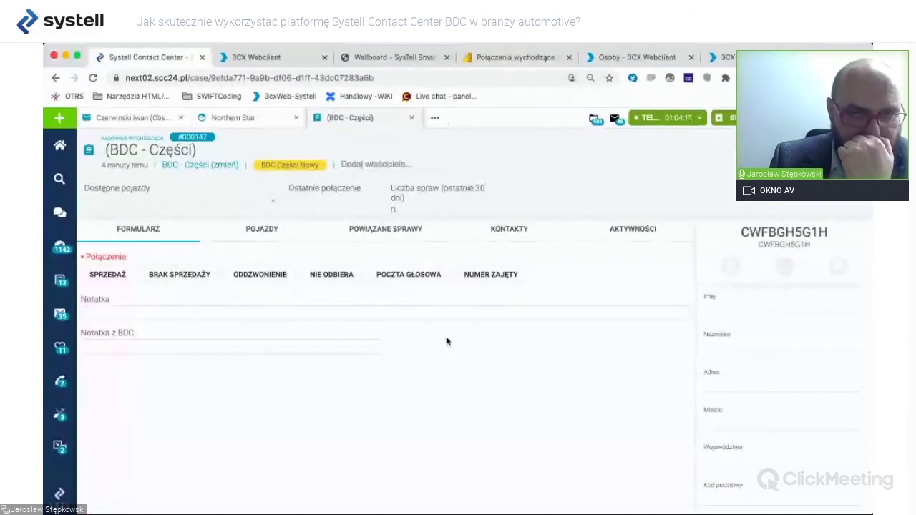
Create a new empty call case and load the BDC campaign form into it.
click(130, 122)
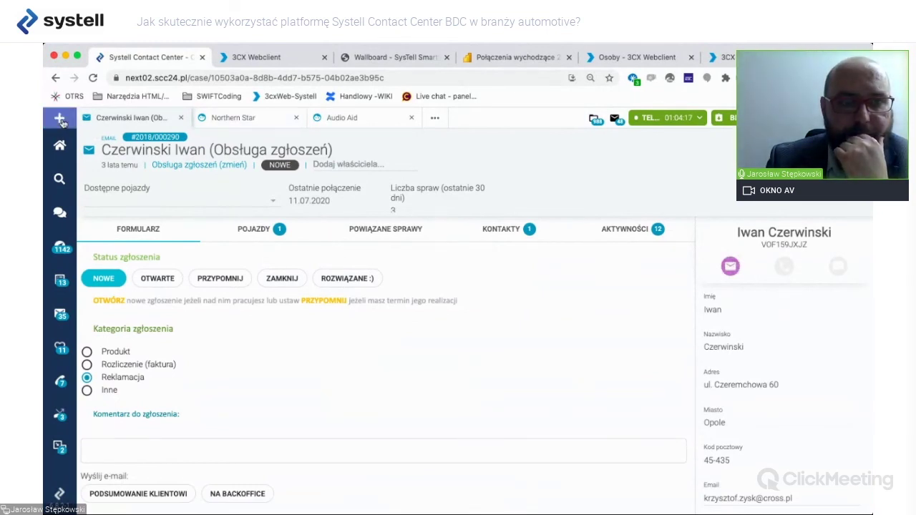
click(61, 120)
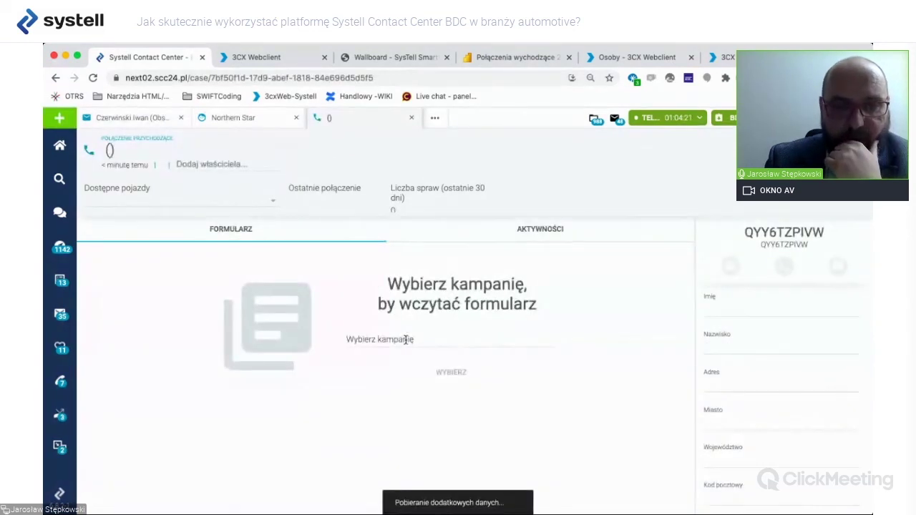
click(407, 340)
click(389, 394)
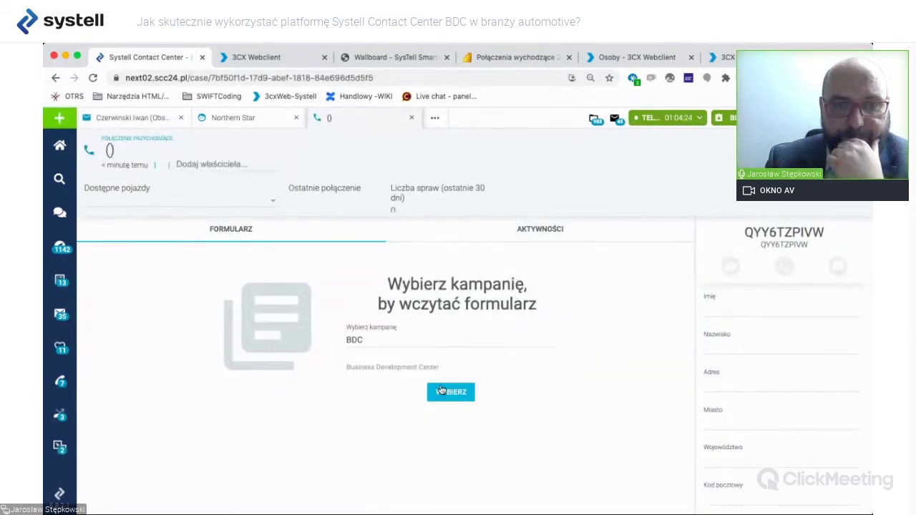
click(454, 395)
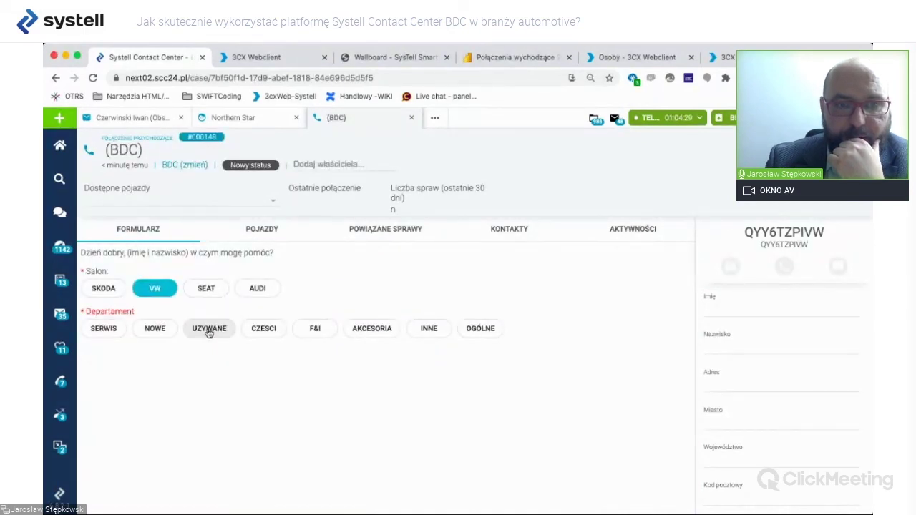
Choose the AKCESORIA department, then start a Wyślij email draft from the case's Aktywności.
click(372, 329)
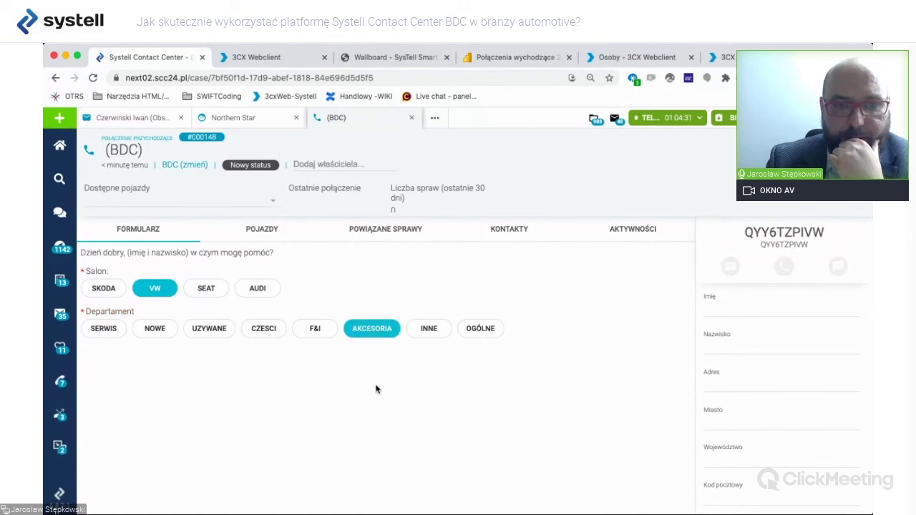
click(636, 230)
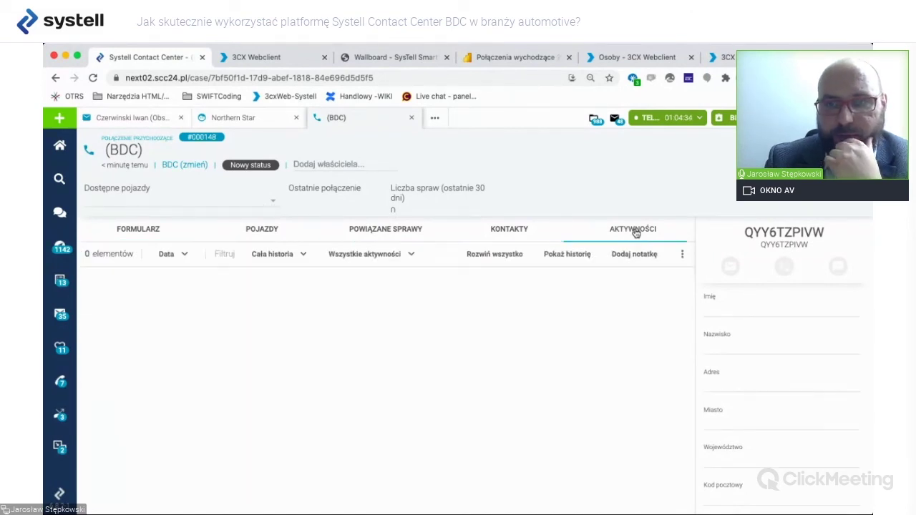
click(681, 255)
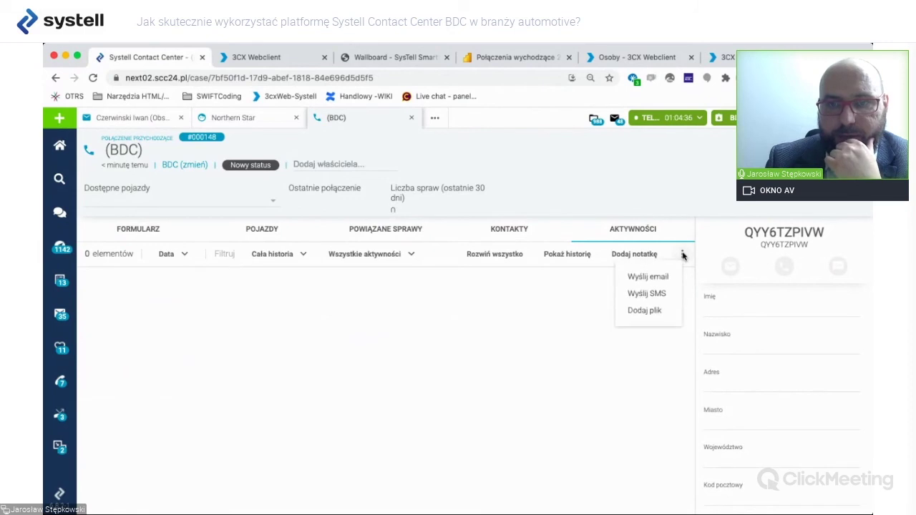
click(653, 278)
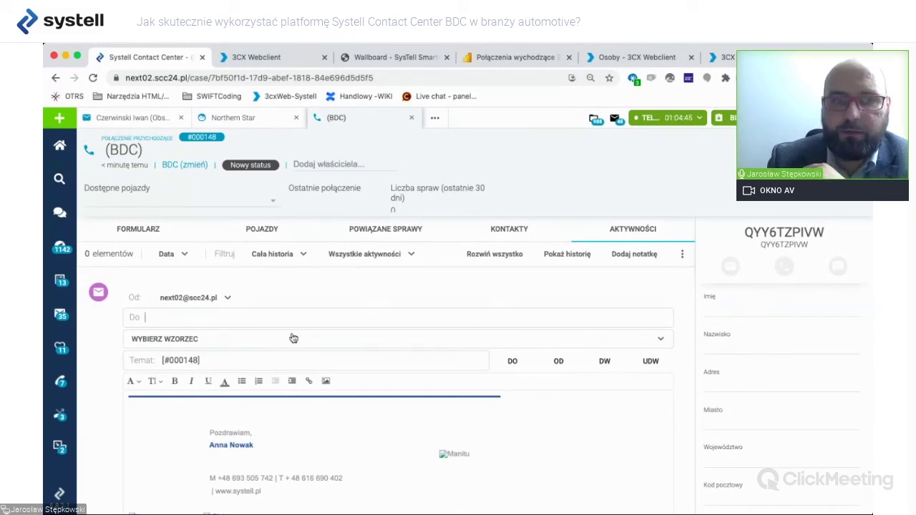
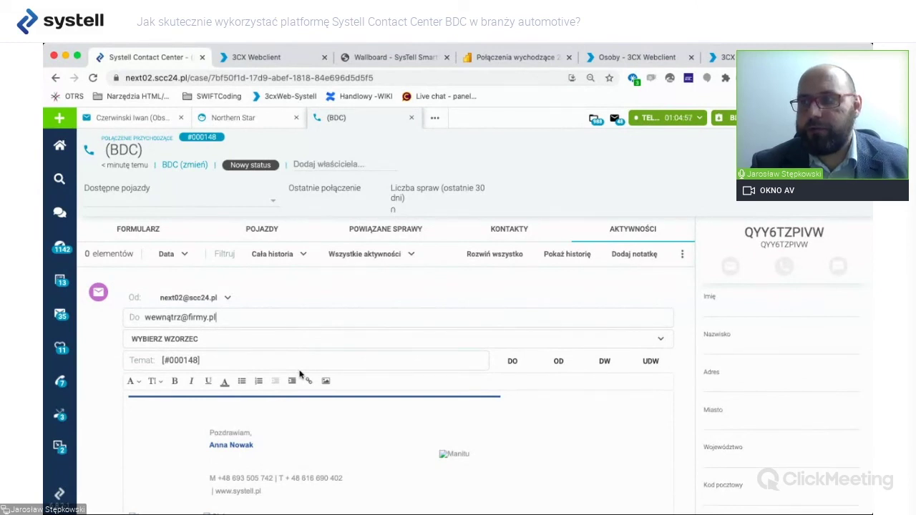
Address the e-mail to the internal company mailbox and keep [#000148] as the subject.
triple_click(187, 360)
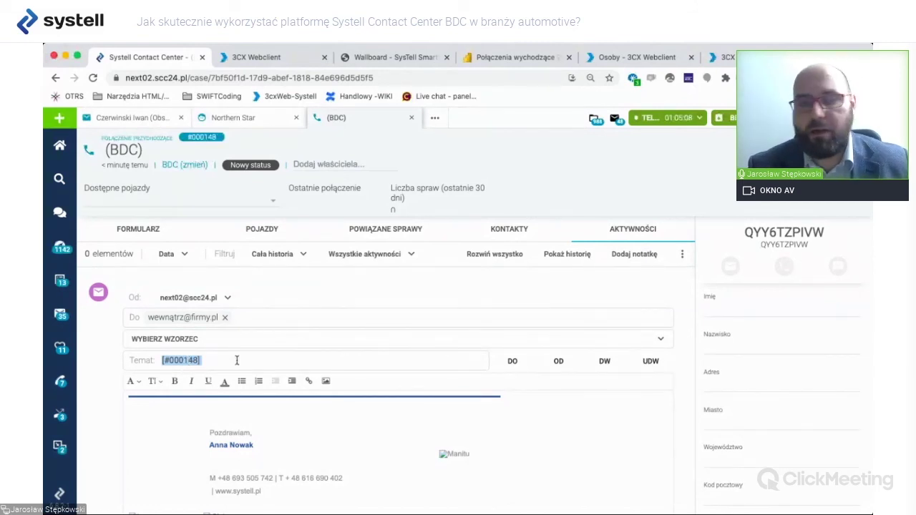
click(236, 360)
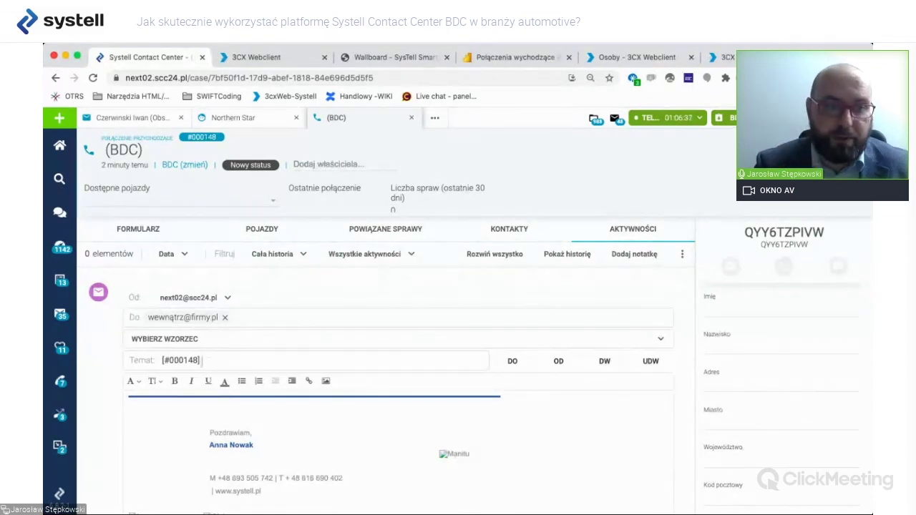
Return to the call form and switch the case to the Ankieta satysfakcji campaign.
click(139, 230)
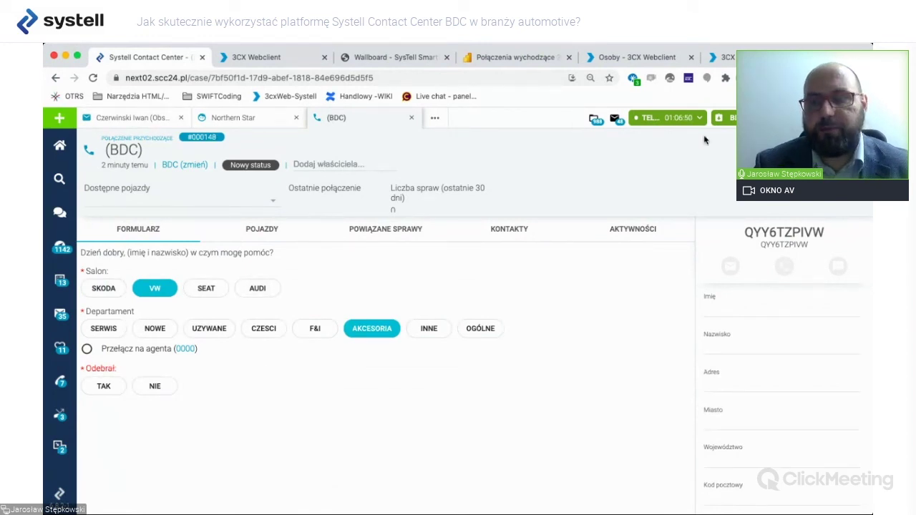
click(772, 117)
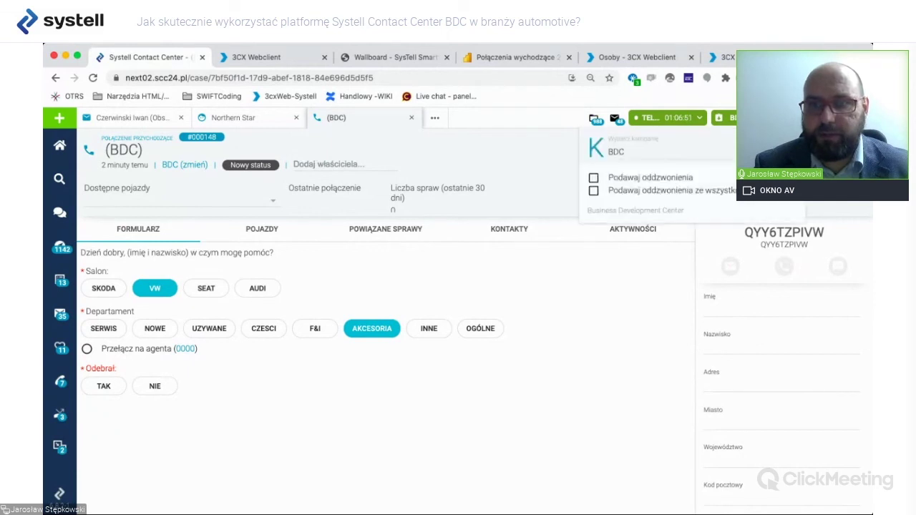
click(654, 152)
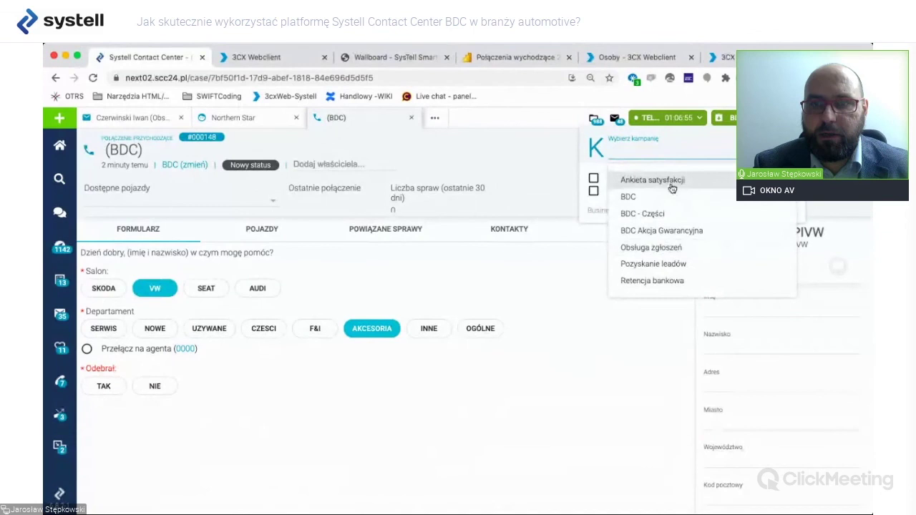
click(652, 180)
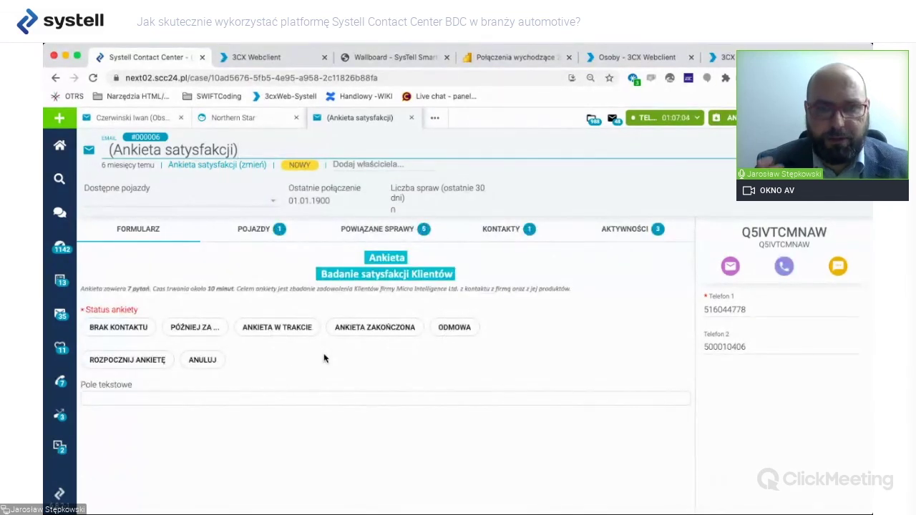
Start the survey (ROZPOCZNIJ ANKIETĘ) and mark 'trudno powiedzieć' for Pytanie 1.
click(115, 362)
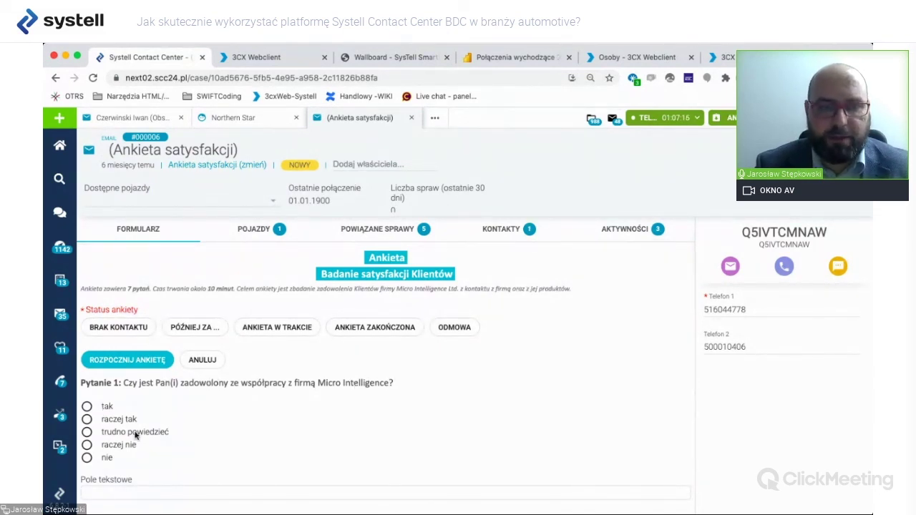
click(87, 433)
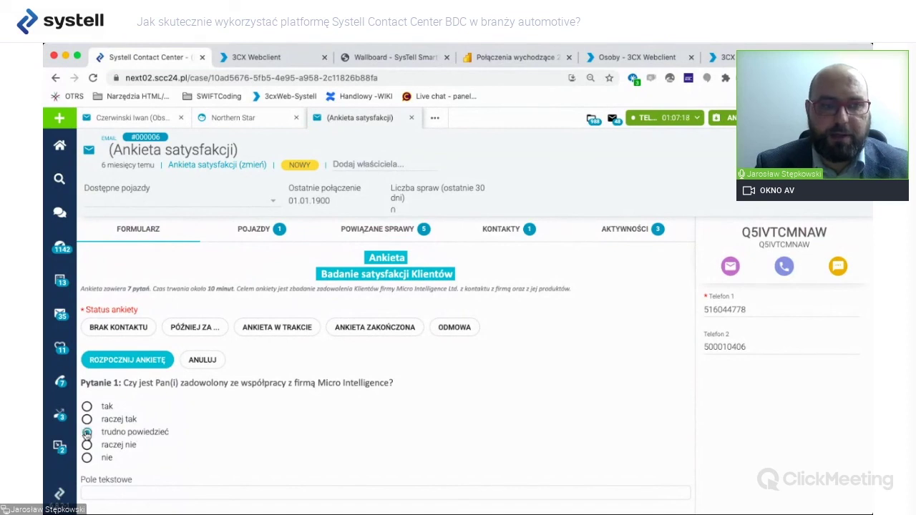
scroll(214, 430, down, 2)
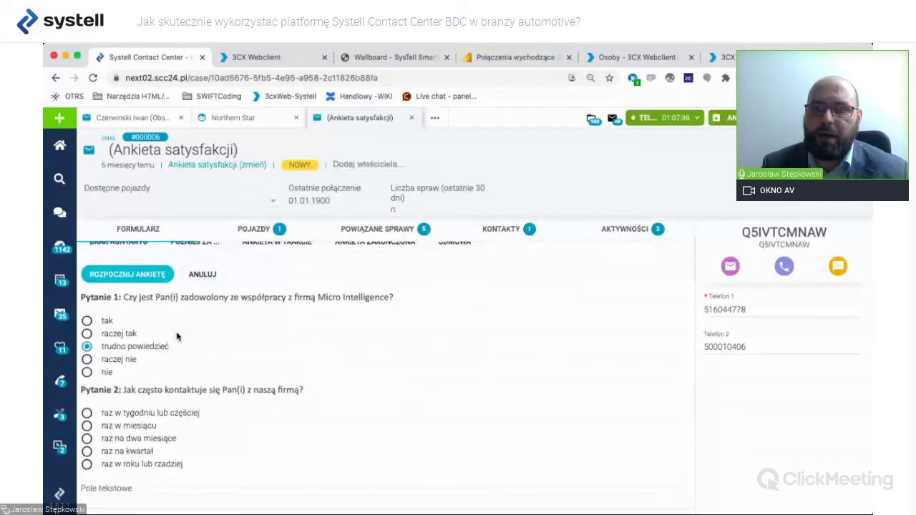
Start writing in the survey's free-text field, then bring up the Osoby - 3CX Webclient directory.
scroll(351, 315, up, 2)
scroll(127, 413, down, 2)
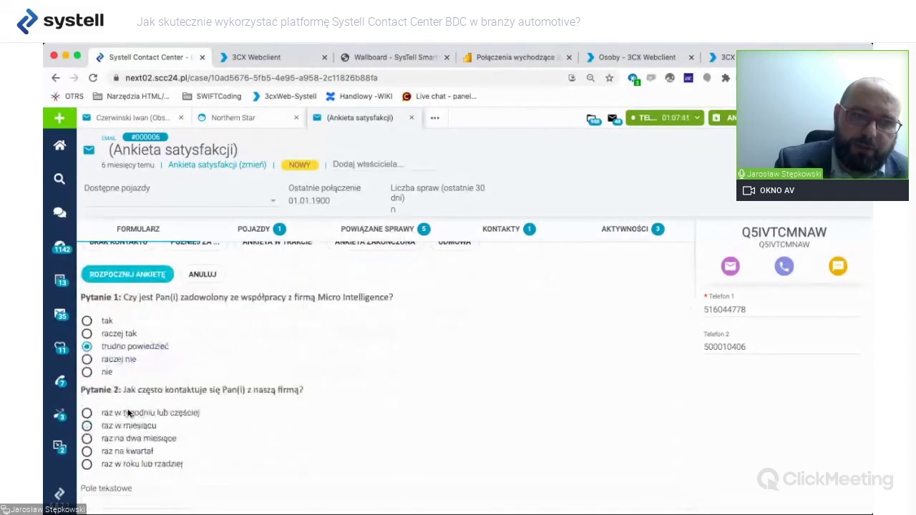
click(136, 502)
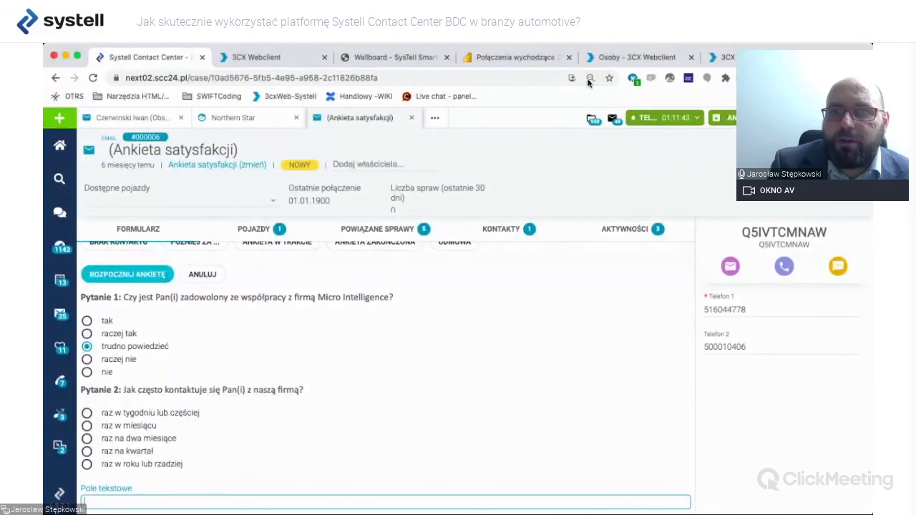
click(632, 57)
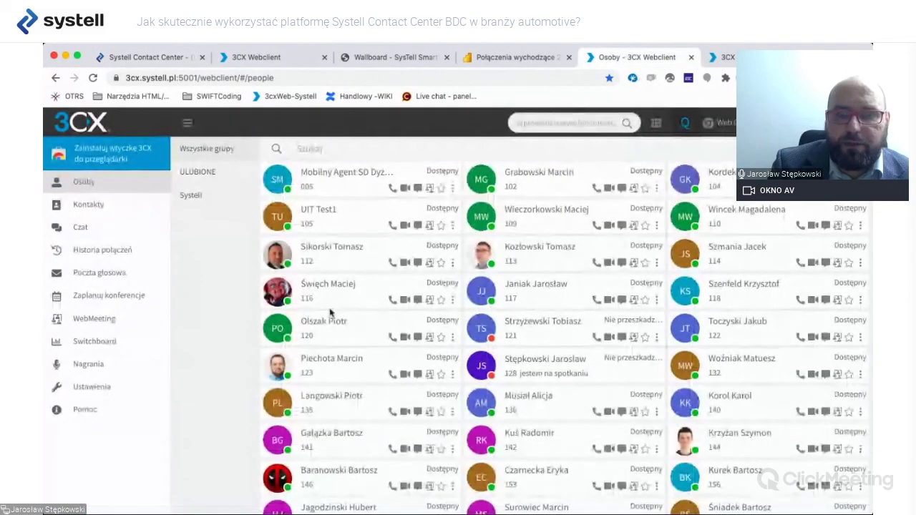
Scroll through the 3CX Osoby extensions list, then return to the Systell Contact Center survey case.
scroll(353, 392, down, 1)
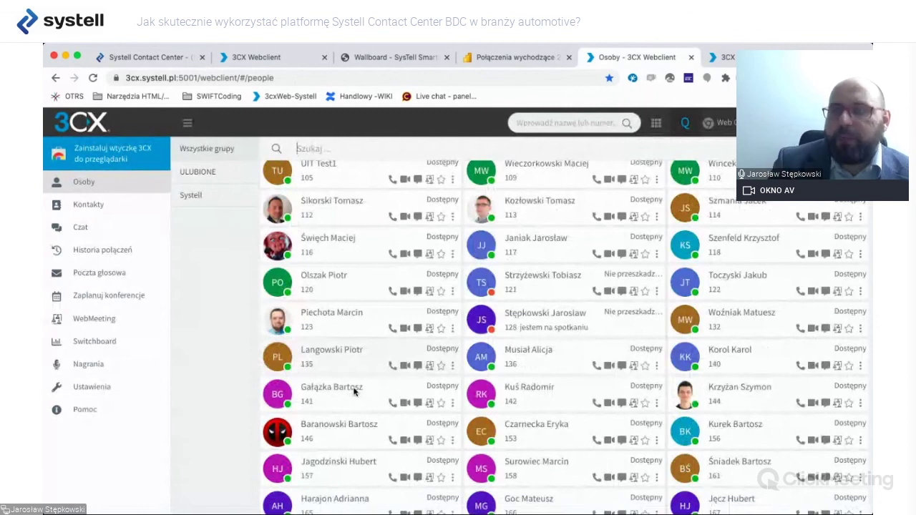
scroll(354, 391, up, 1)
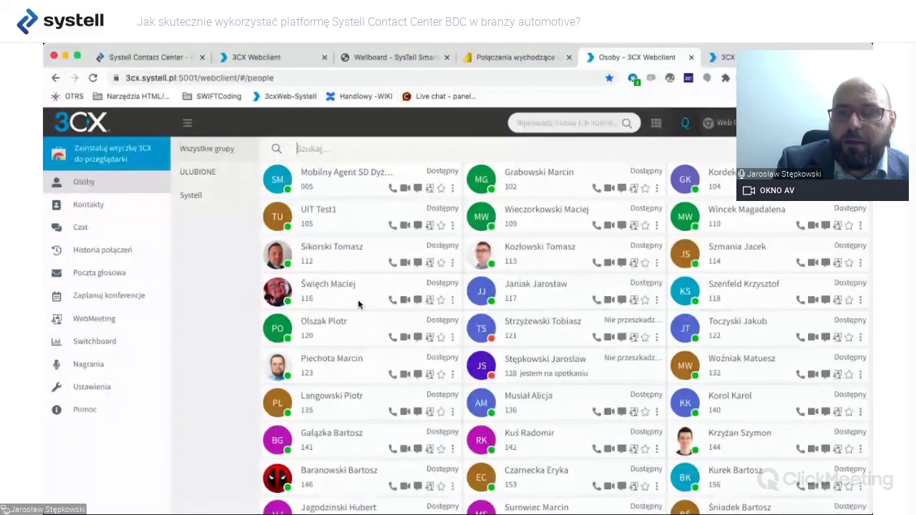
click(159, 53)
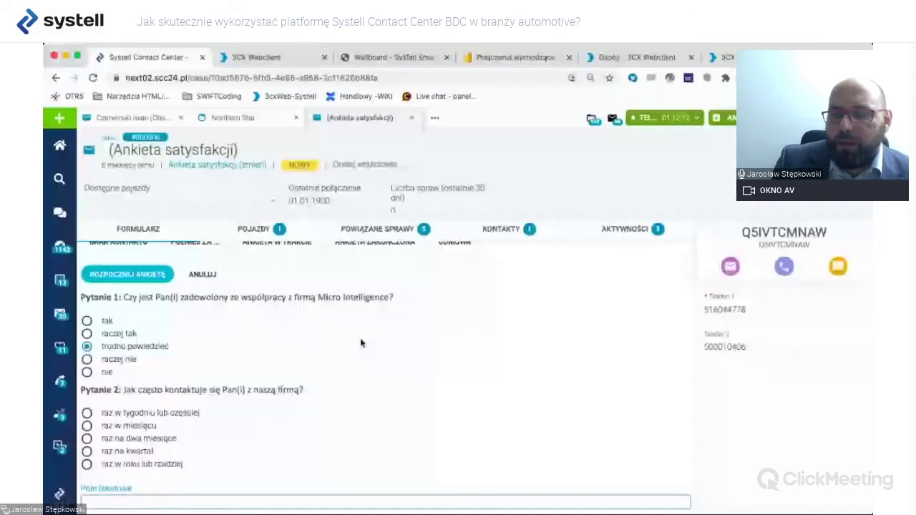